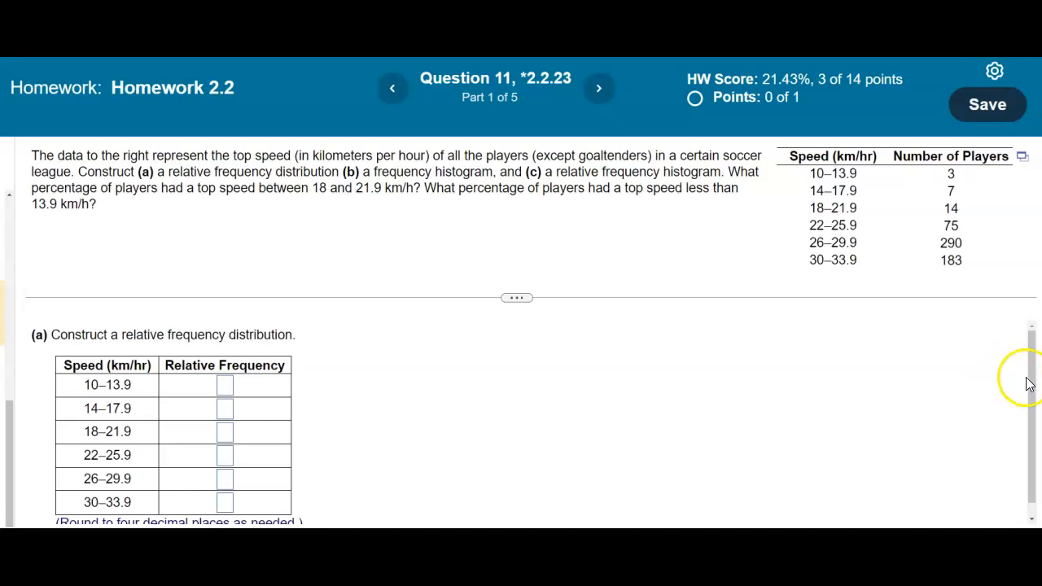
Step: Open the soccer top-speed data in StatCrunch and widen its Number of Players column
{"action": "left_click_drag", "start_coordinate": [1031, 380], "coordinate": [1030, 390]}
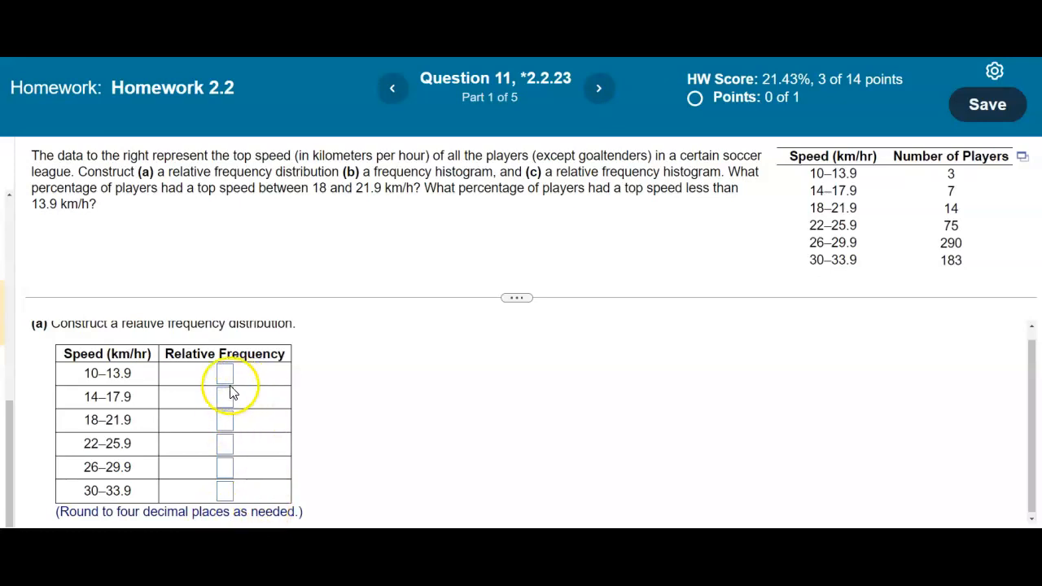
{"action": "left_click", "coordinate": [1024, 162]}
{"action": "left_click", "coordinate": [976, 188]}
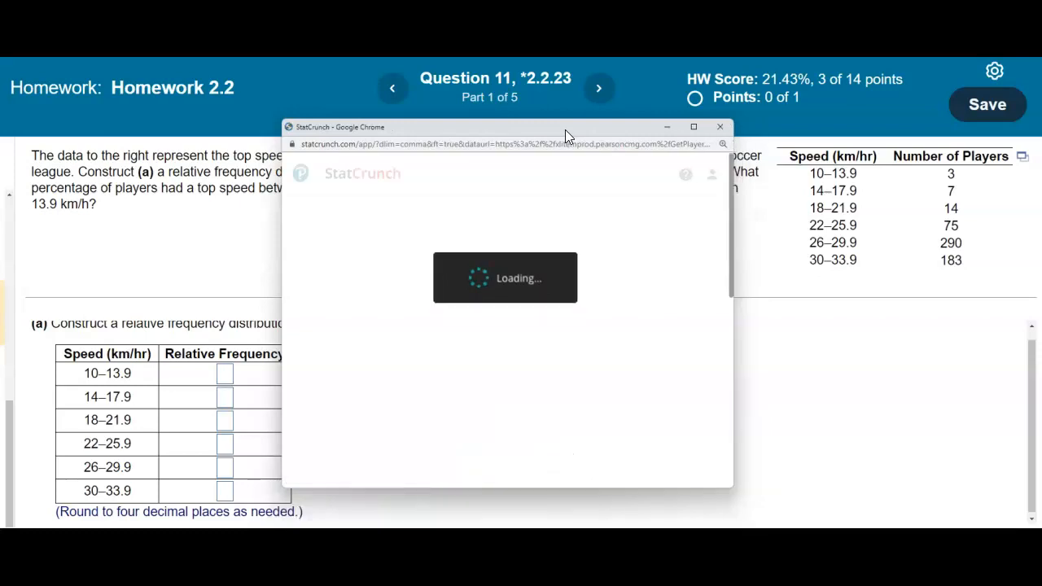
{"action": "left_click_drag", "start_coordinate": [565, 129], "coordinate": [632, 117]}
{"action": "left_click", "coordinate": [539, 228]}
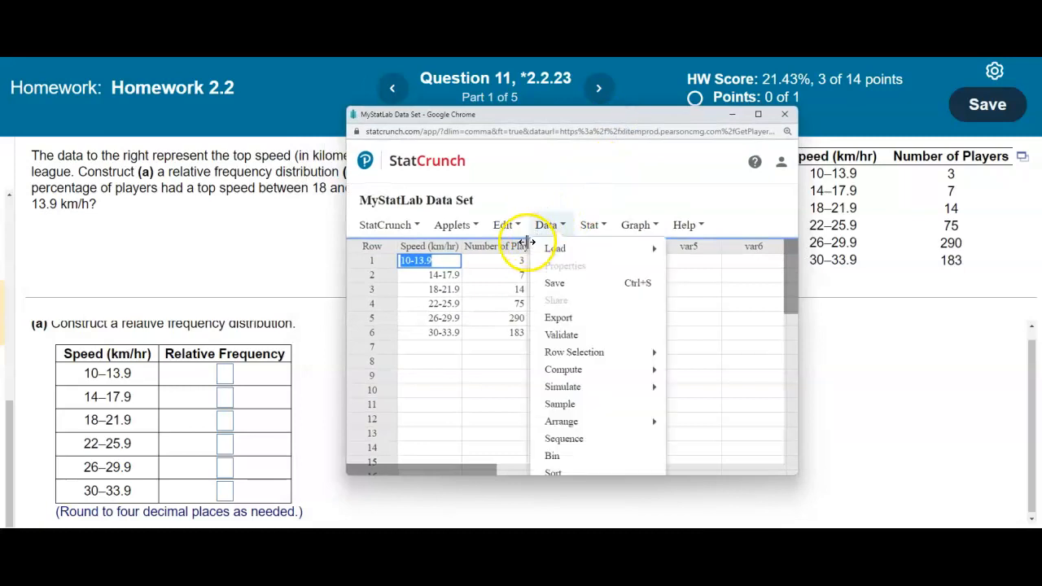
{"action": "left_click_drag", "start_coordinate": [527, 244], "coordinate": [551, 244]}
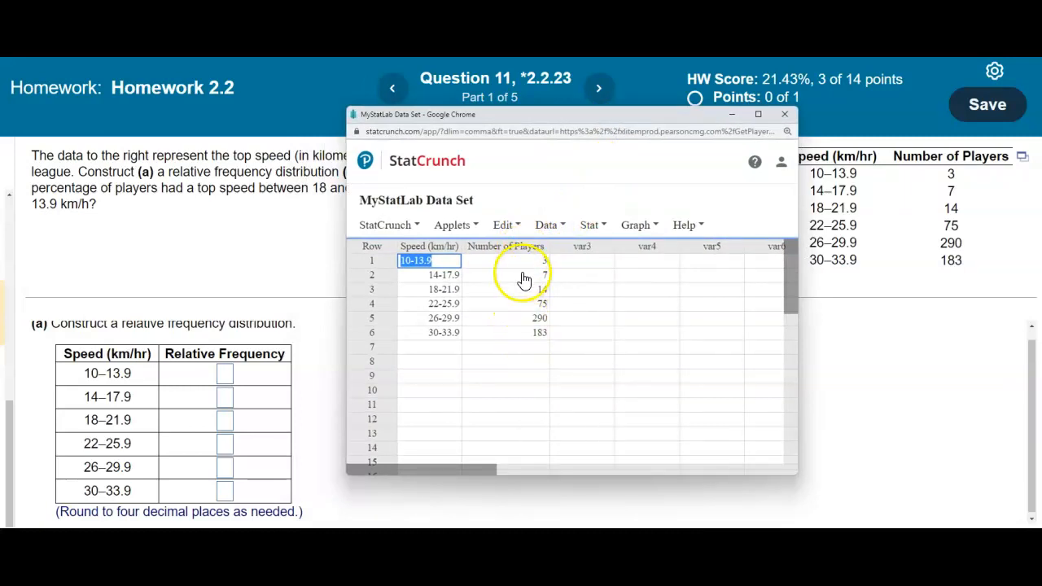
{"action": "left_click", "coordinate": [590, 225]}
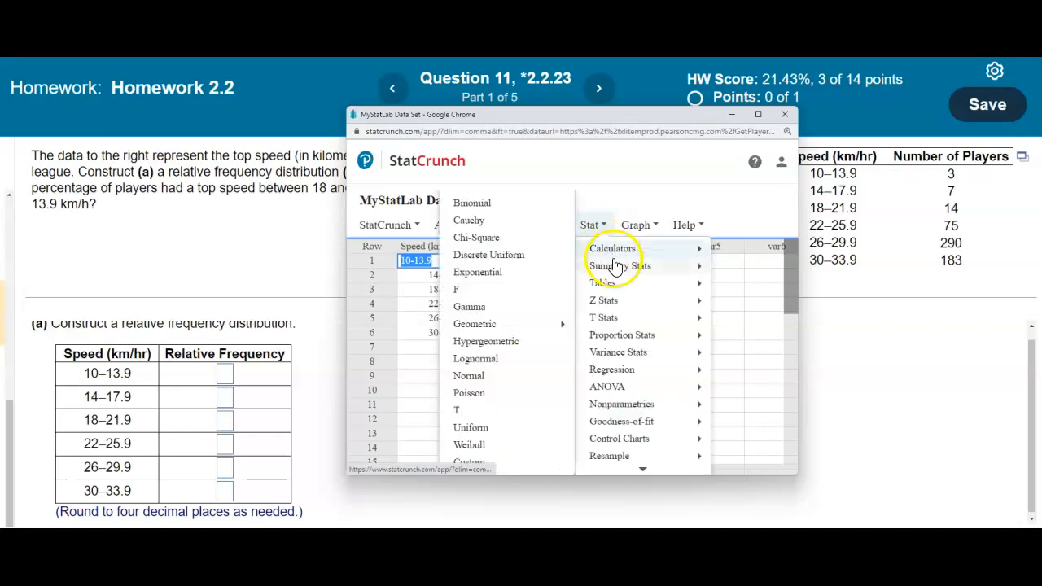
Step: Compute only the Sum of the Number of Players column in Summary Stats, giving 572
{"action": "mouse_move", "coordinate": [619, 266]}
{"action": "left_click", "coordinate": [519, 273]}
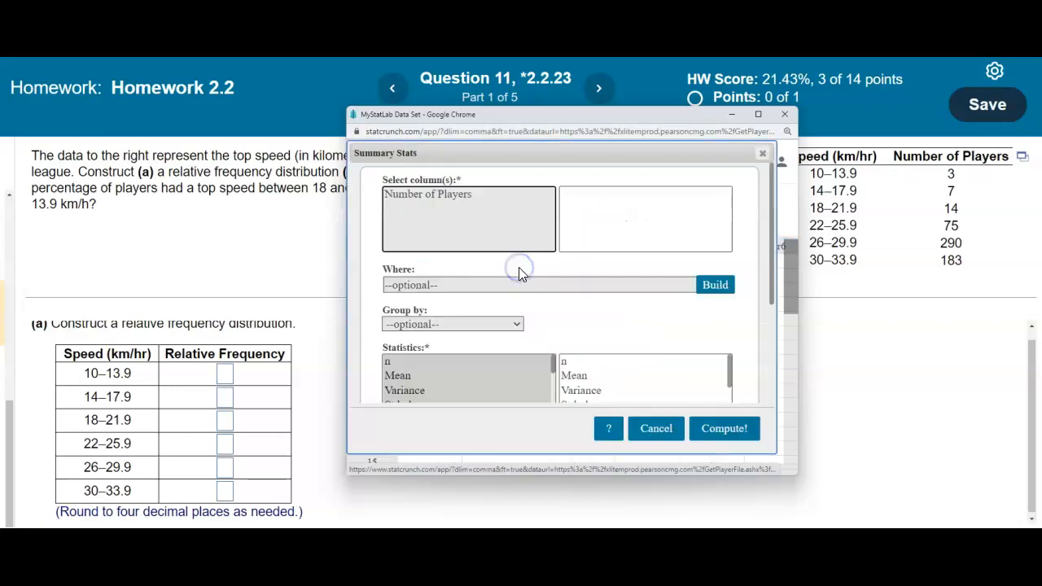
{"action": "left_click", "coordinate": [463, 196]}
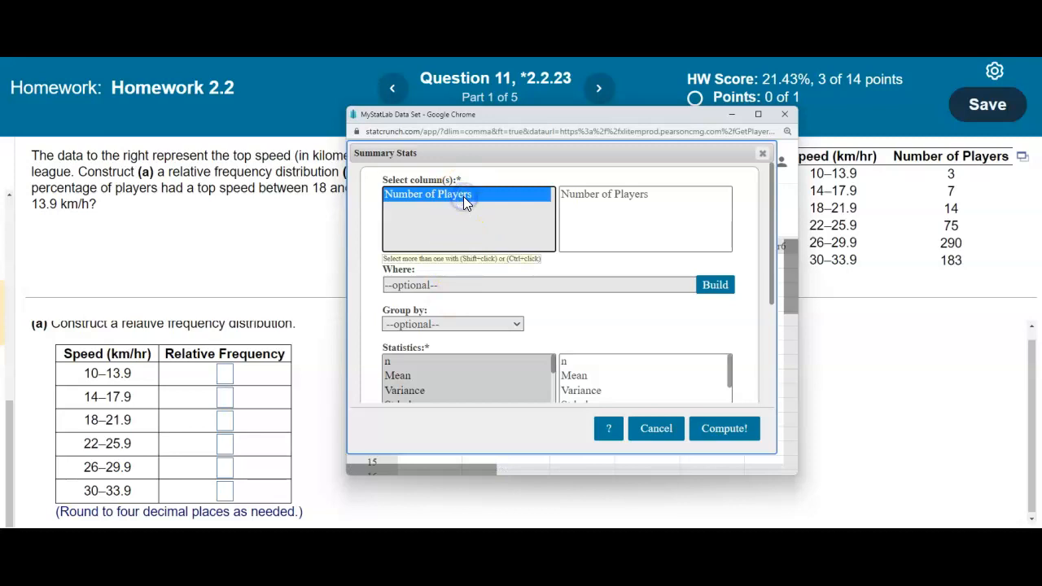
{"action": "left_click_drag", "start_coordinate": [551, 364], "coordinate": [553, 376]}
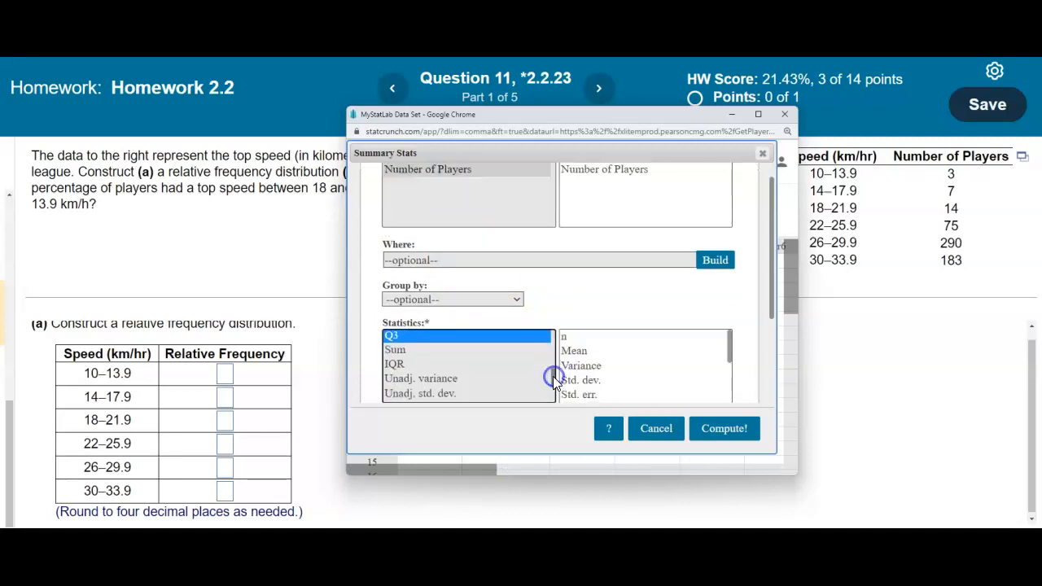
{"action": "left_click", "coordinate": [407, 350]}
{"action": "left_click", "coordinate": [745, 414]}
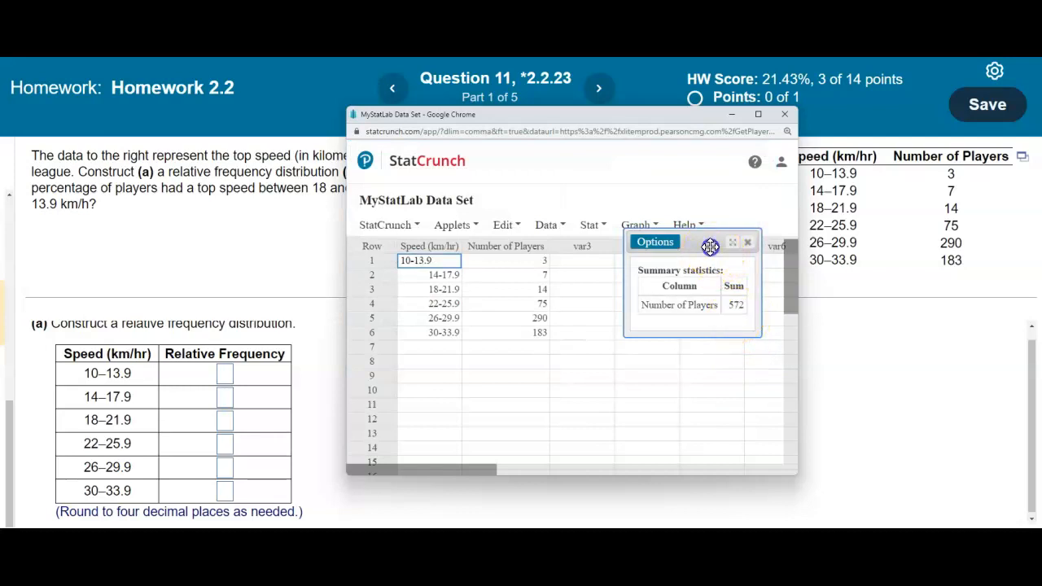
{"action": "left_click_drag", "start_coordinate": [709, 242], "coordinate": [743, 154]}
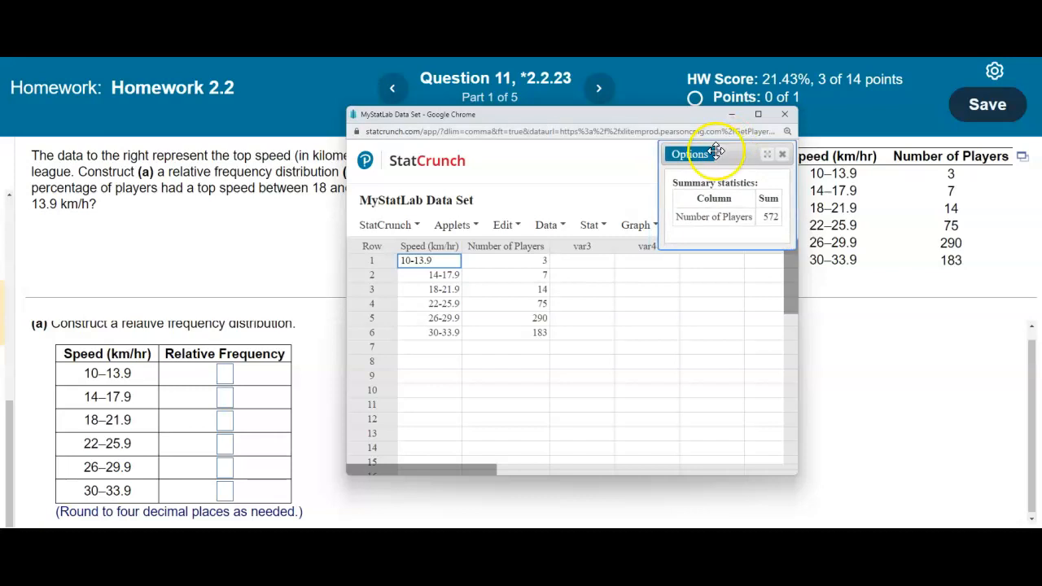
Step: Start a Compute Expression column, inserting Number of Players followed by a division sign
{"action": "left_click", "coordinate": [558, 232]}
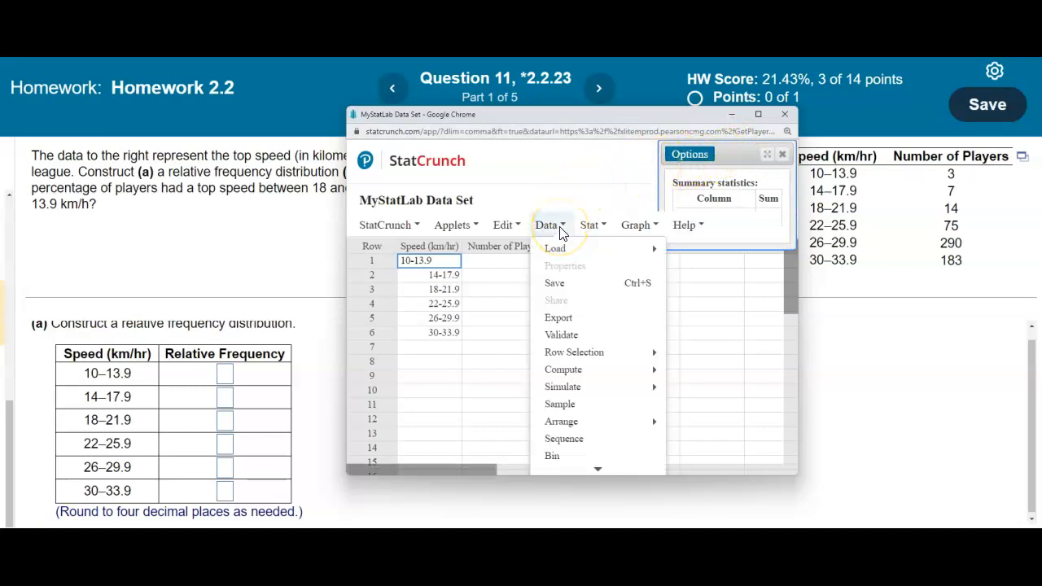
{"action": "mouse_move", "coordinate": [598, 371]}
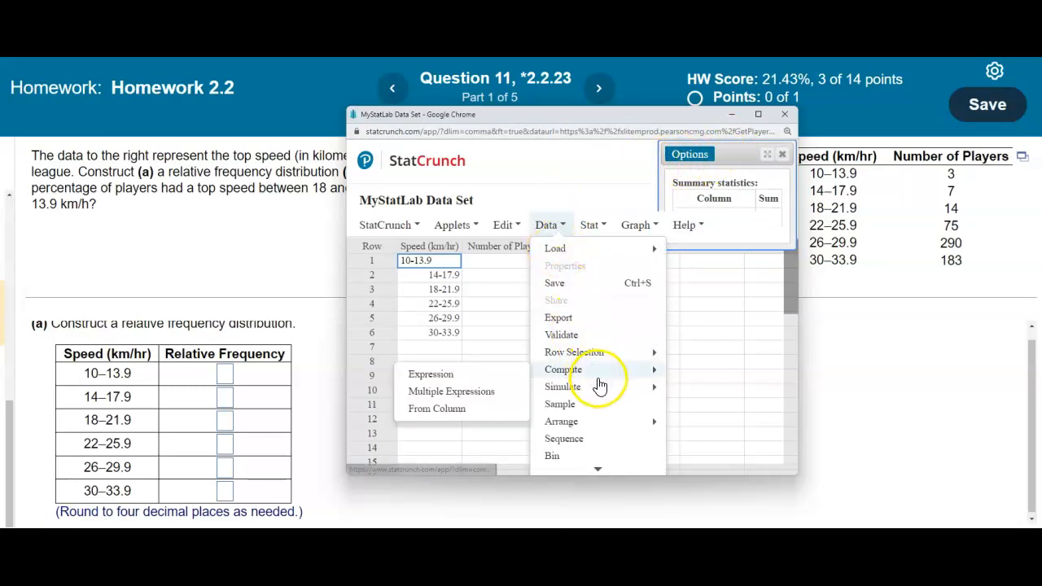
{"action": "left_click", "coordinate": [510, 372]}
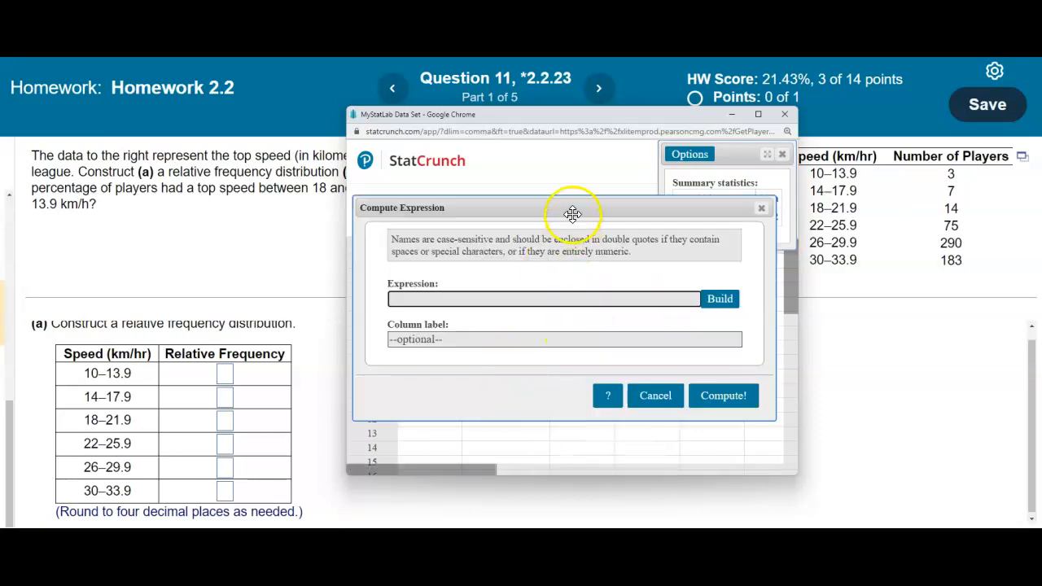
{"action": "left_click", "coordinate": [719, 298]}
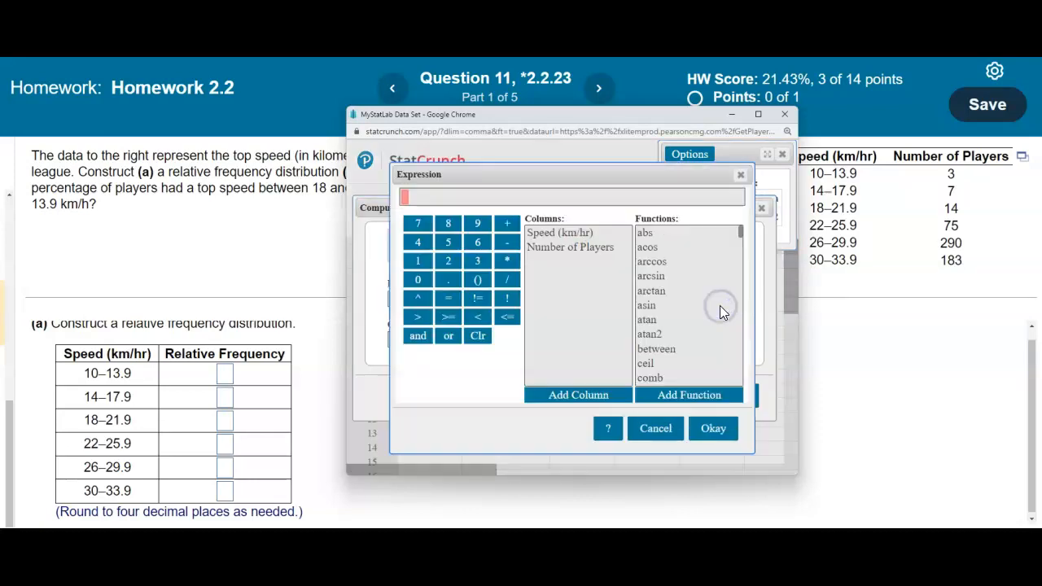
{"action": "left_click", "coordinate": [581, 247]}
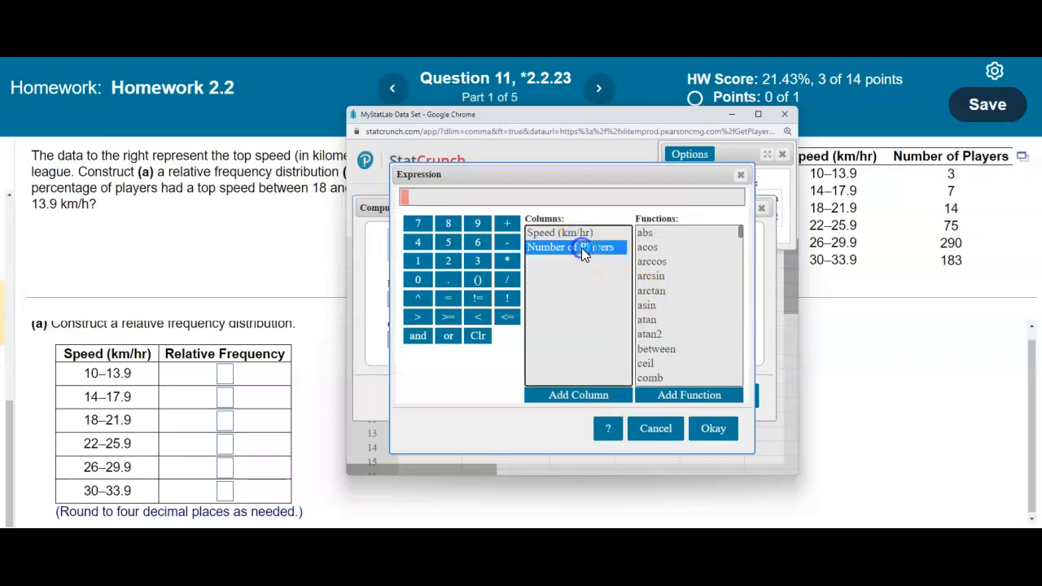
{"action": "double_click", "coordinate": [581, 247]}
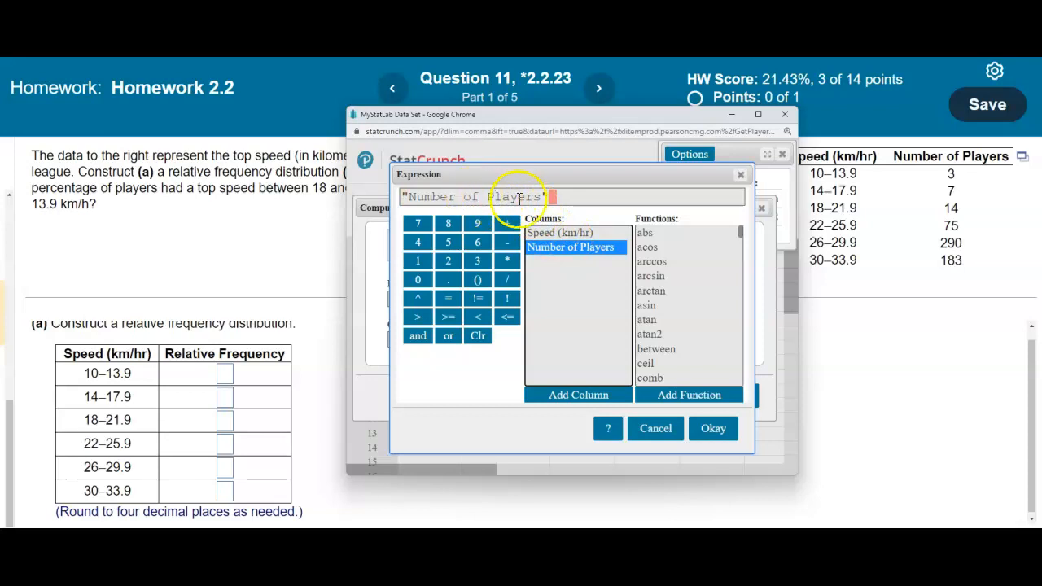
{"action": "left_click", "coordinate": [506, 280]}
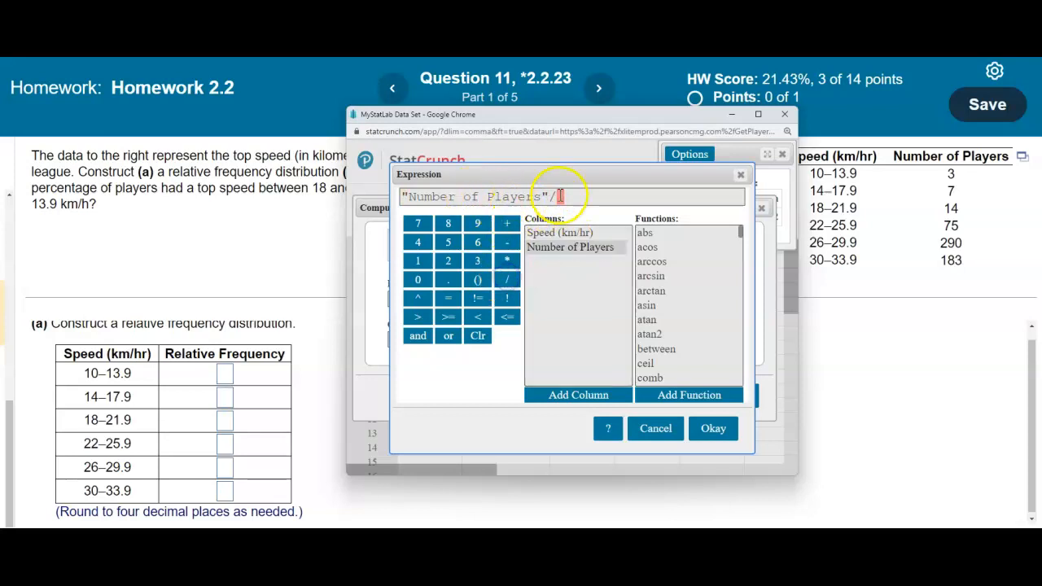
Step: Complete the expression as "Number of Players"/572, label it Relative Frequency, and compute the column
{"action": "left_click_drag", "start_coordinate": [604, 174], "coordinate": [614, 230]}
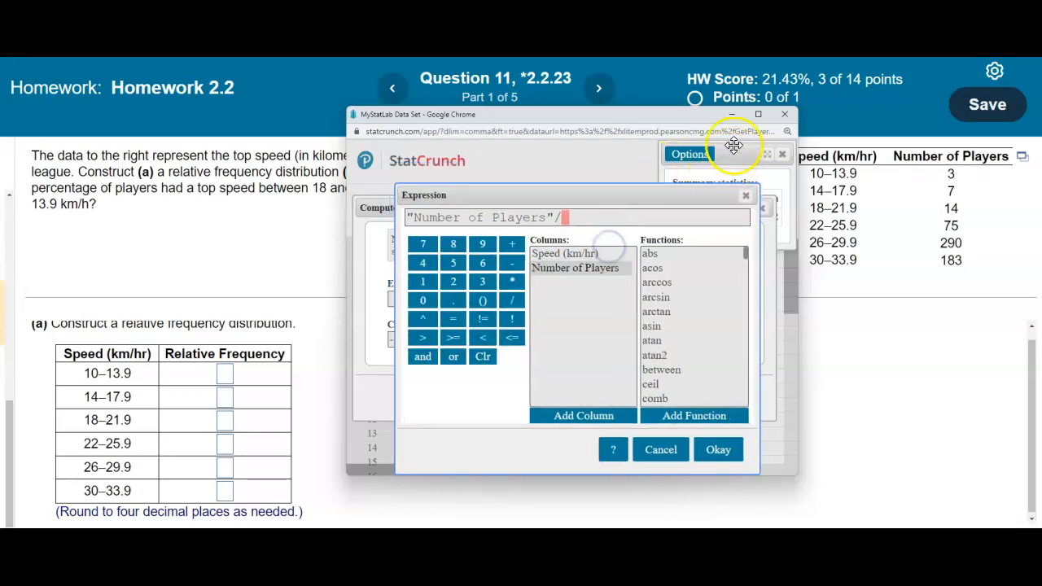
{"action": "left_click_drag", "start_coordinate": [707, 113], "coordinate": [707, 89]}
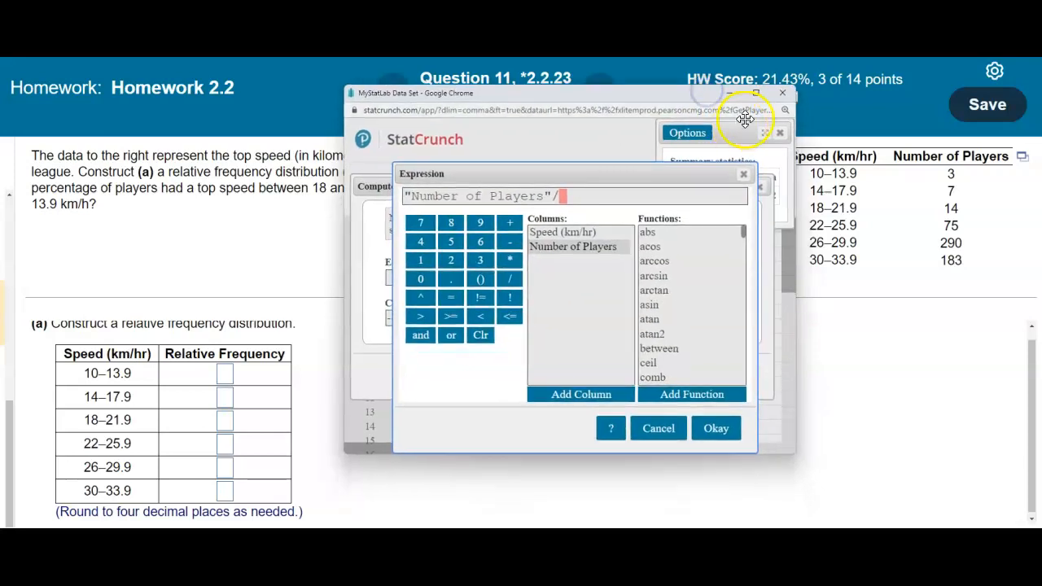
{"action": "left_click_drag", "start_coordinate": [695, 171], "coordinate": [647, 174]}
{"action": "left_click", "coordinate": [623, 177]}
{"action": "left_click_drag", "start_coordinate": [726, 191], "coordinate": [725, 240]}
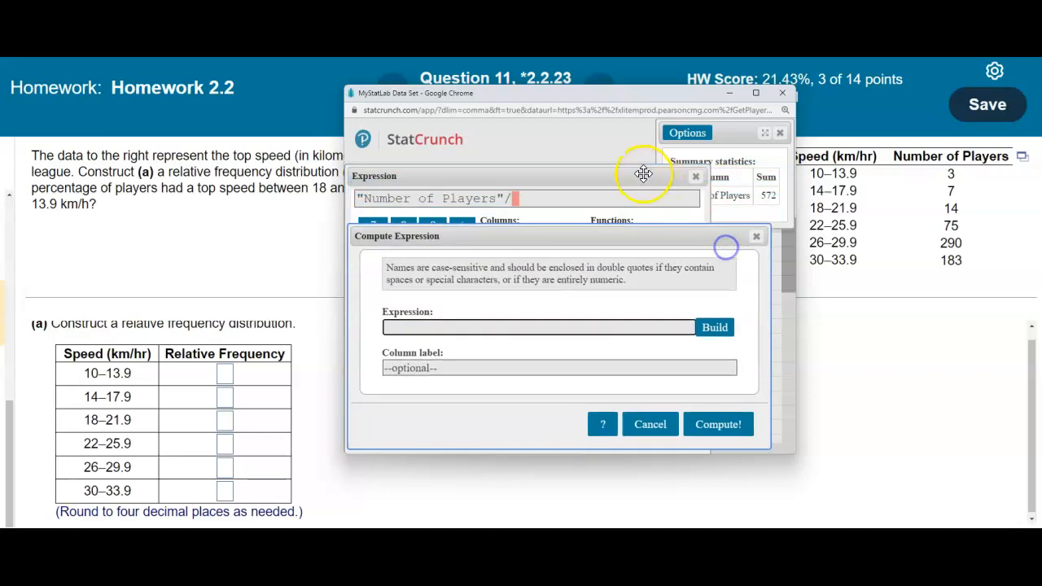
{"action": "left_click", "coordinate": [537, 200]}
{"action": "type", "text": "572"}
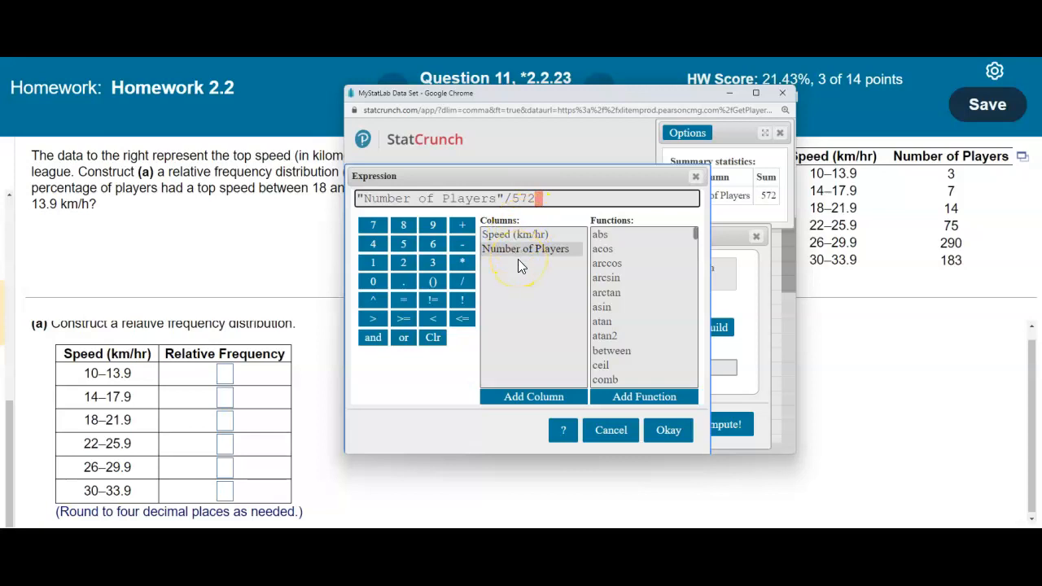
{"action": "left_click", "coordinate": [665, 432]}
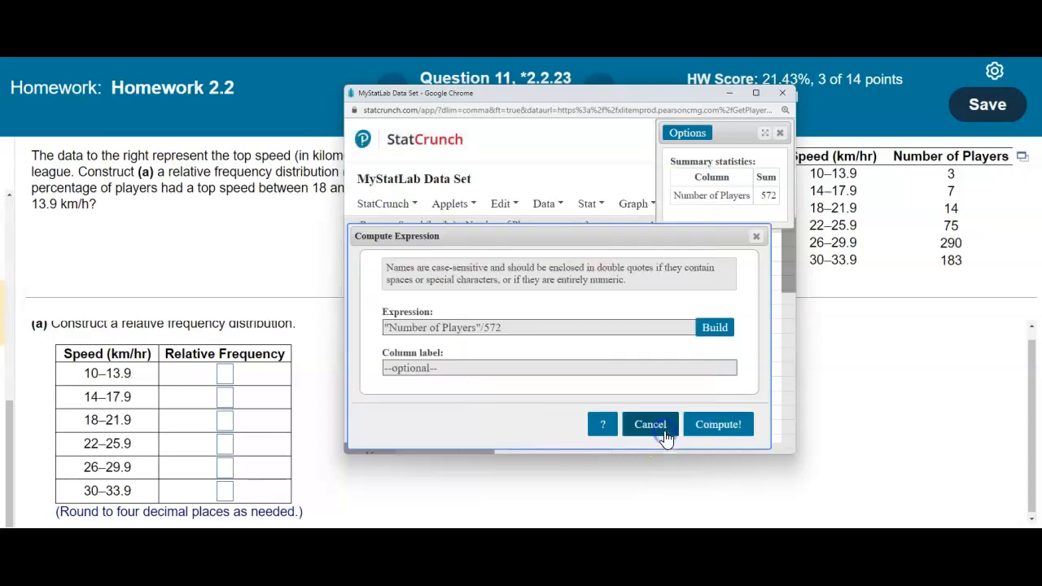
{"action": "left_click", "coordinate": [444, 370]}
{"action": "type", "text": "Relative Frequency"}
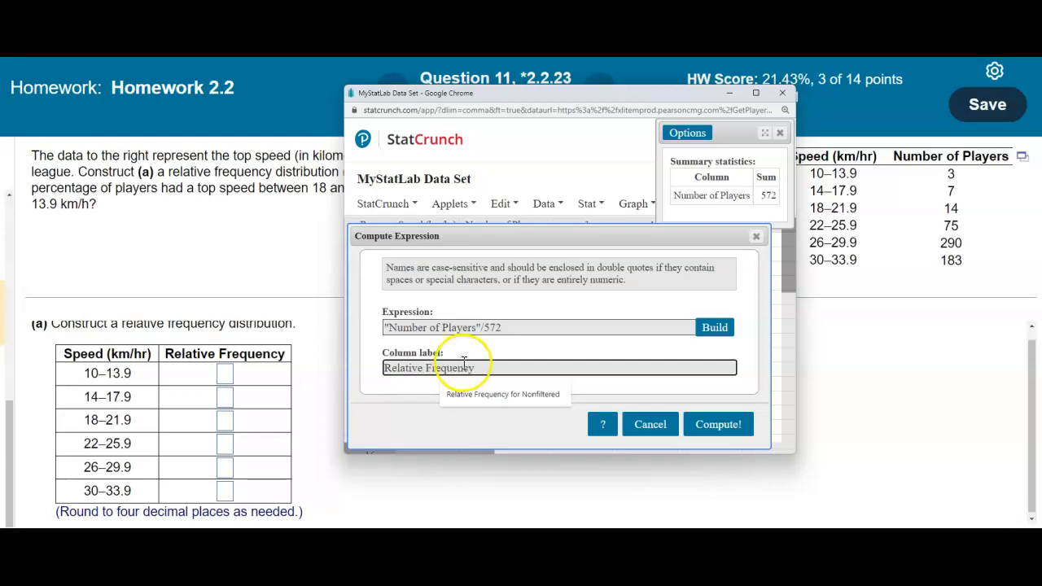
{"action": "left_click", "coordinate": [737, 428]}
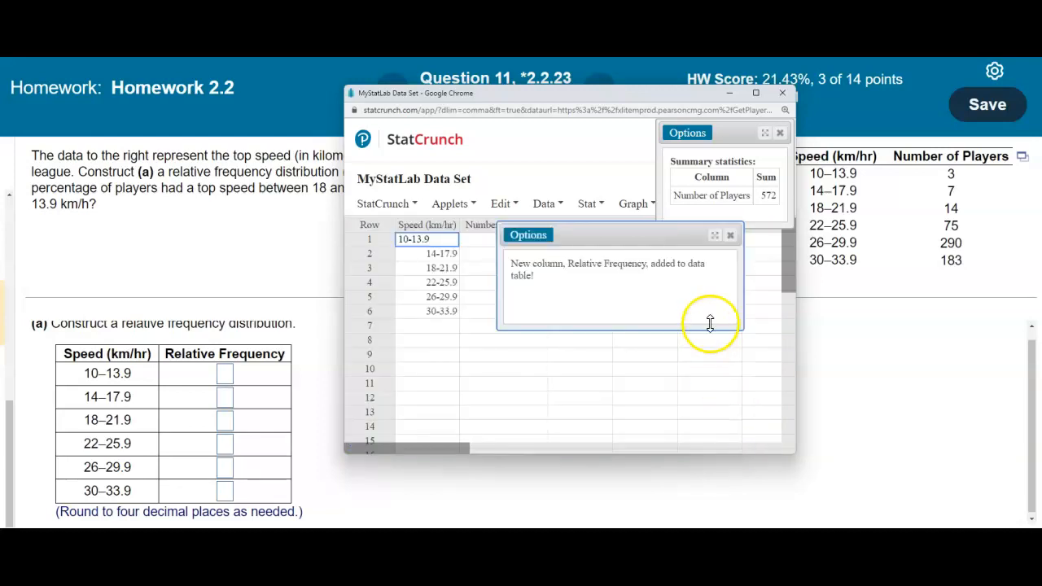
Step: Read the Relative Frequency values and enter 0.0052 for the 10–13.9 class
{"action": "left_click", "coordinate": [730, 235]}
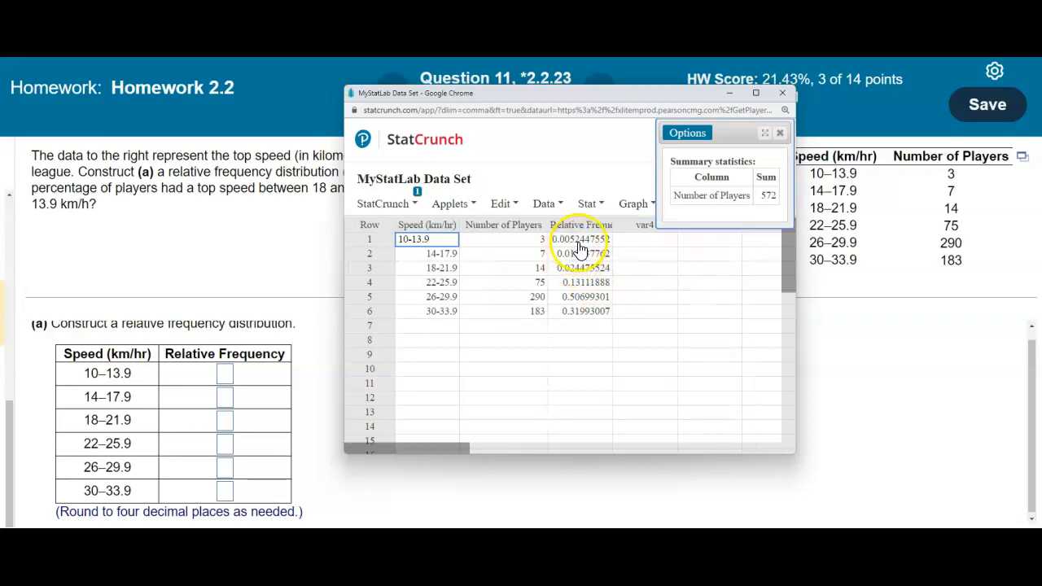
{"action": "double_click", "coordinate": [579, 245]}
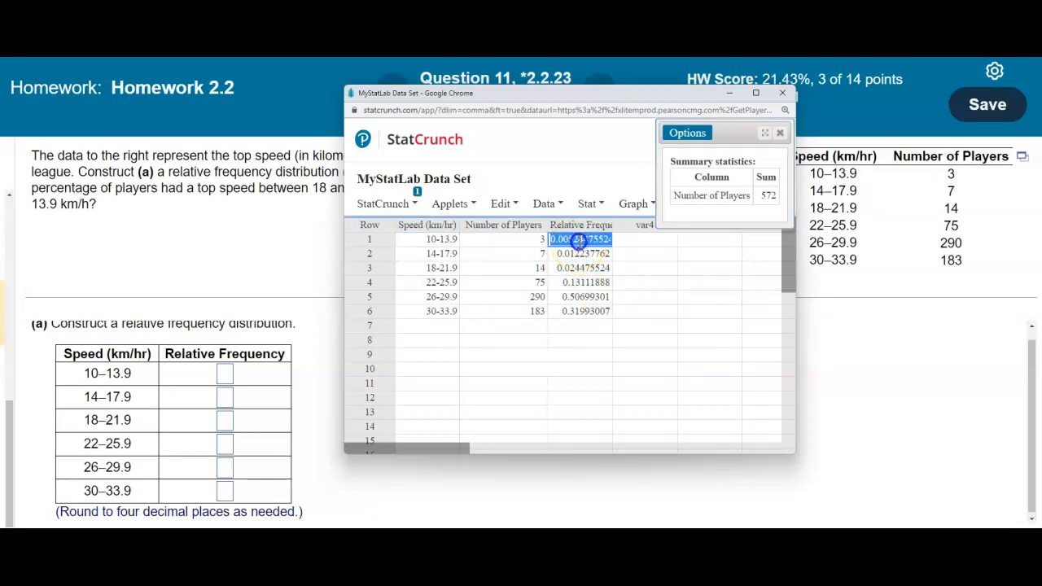
{"action": "double_click", "coordinate": [560, 254]}
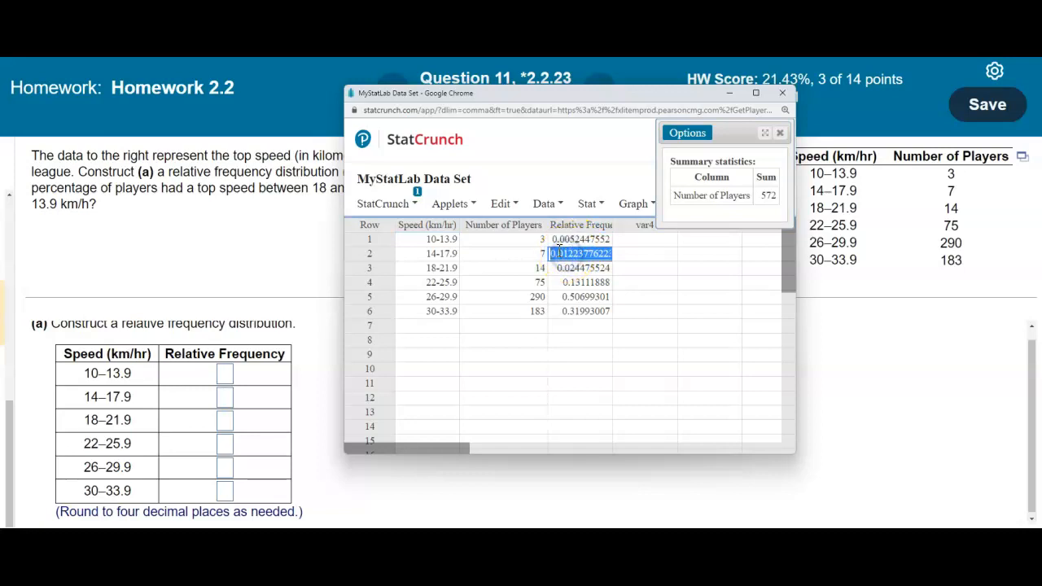
{"action": "left_click", "coordinate": [555, 242]}
{"action": "left_click", "coordinate": [569, 267]}
{"action": "left_click", "coordinate": [226, 379]}
{"action": "type", "text": "0.0052"}
Step: Enter 0.0122 for 14–17.9 and 0.0245 for 18–21.9, checking StatCrunch between entries
{"action": "left_click", "coordinate": [226, 365]}
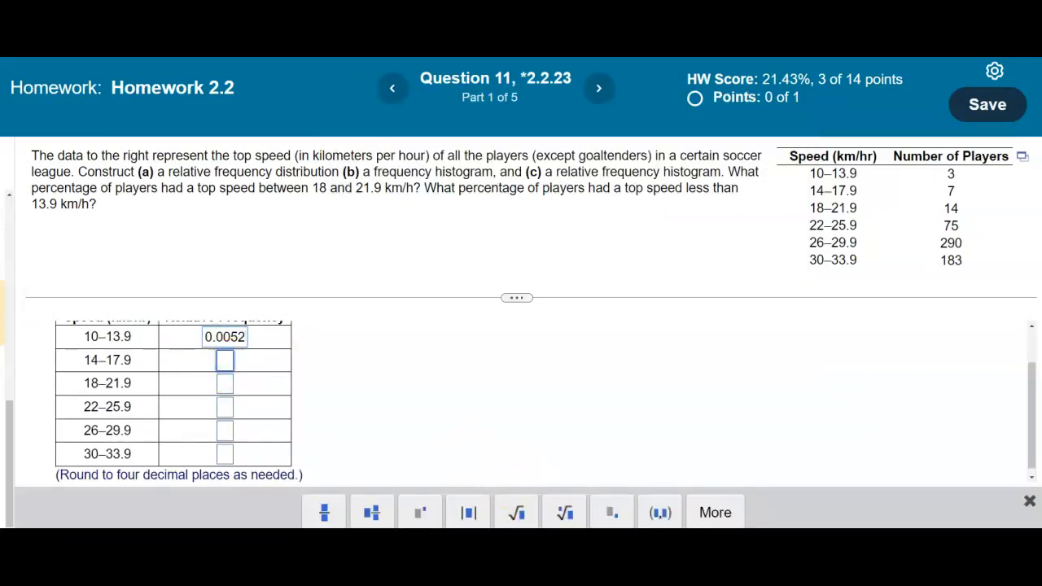
{"action": "left_click", "coordinate": [520, 570]}
{"action": "left_click", "coordinate": [639, 514]}
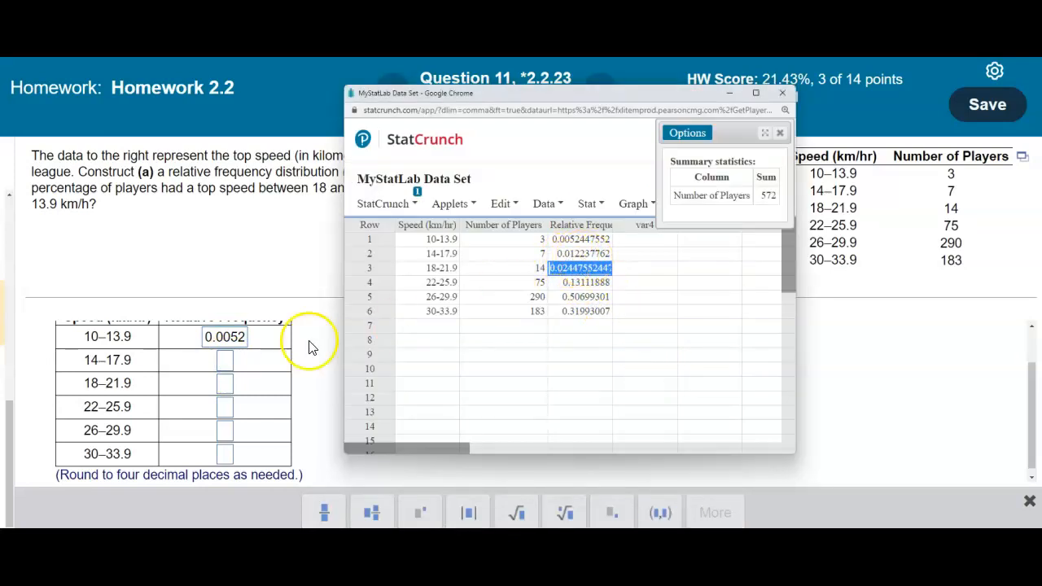
{"action": "left_click", "coordinate": [223, 366]}
{"action": "type", "text": "0"}
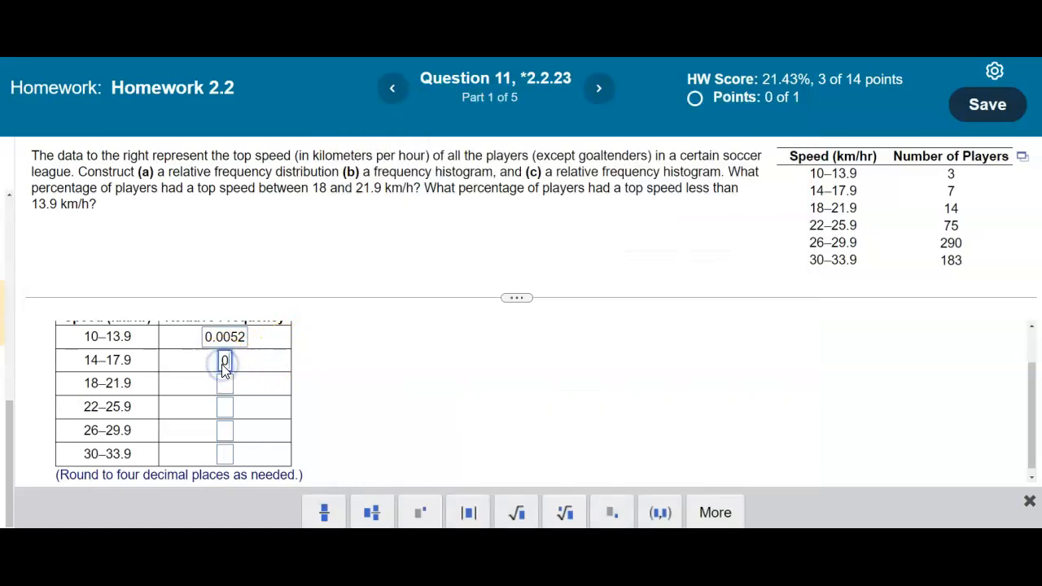
{"action": "type", "text": ".0122"}
{"action": "left_click", "coordinate": [477, 483]}
{"action": "left_click", "coordinate": [649, 514]}
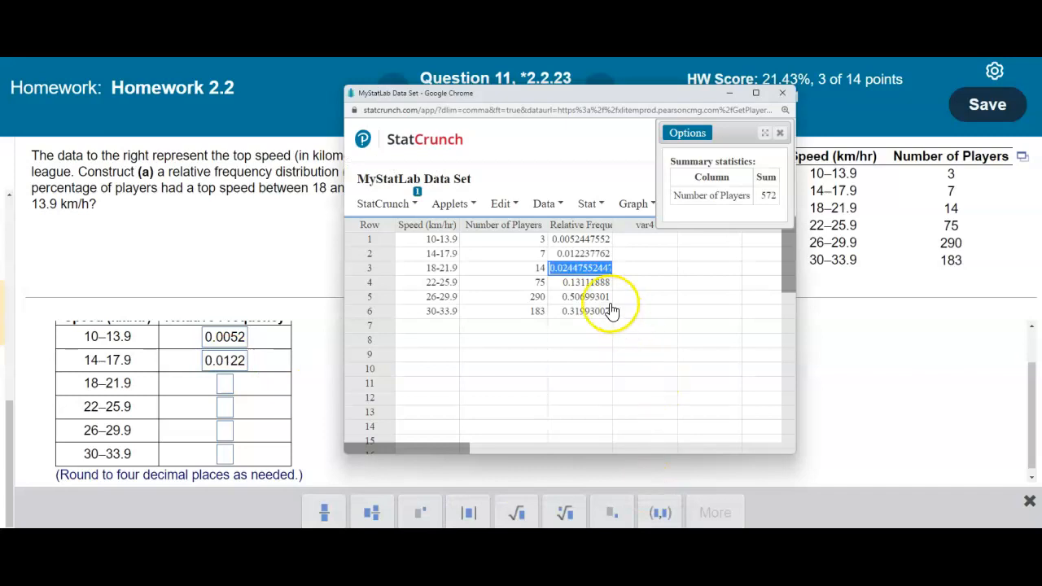
{"action": "left_click", "coordinate": [592, 340]}
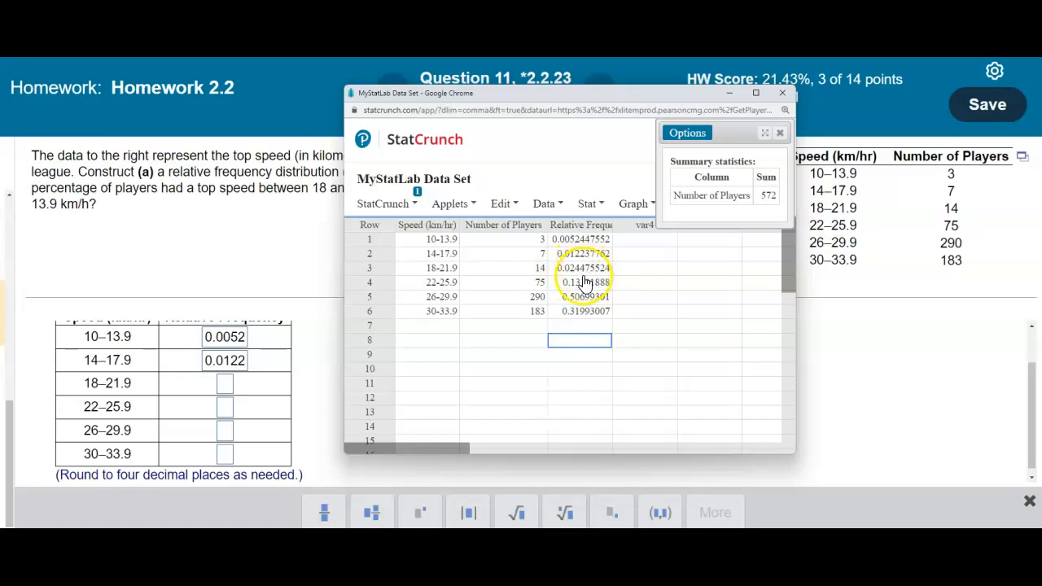
{"action": "left_click", "coordinate": [227, 384]}
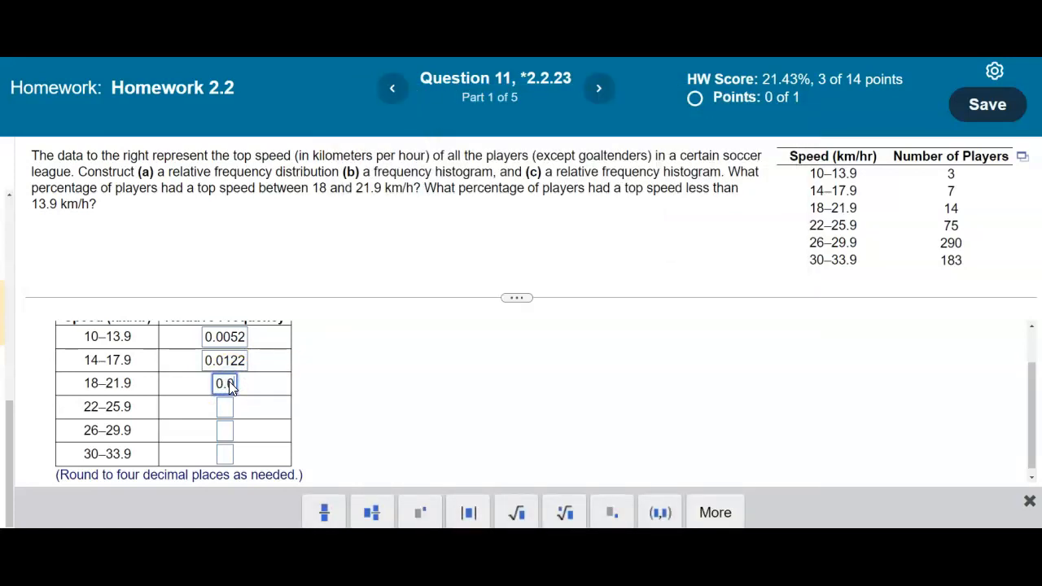
{"action": "left_click", "coordinate": [319, 399]}
{"action": "left_click", "coordinate": [631, 513]}
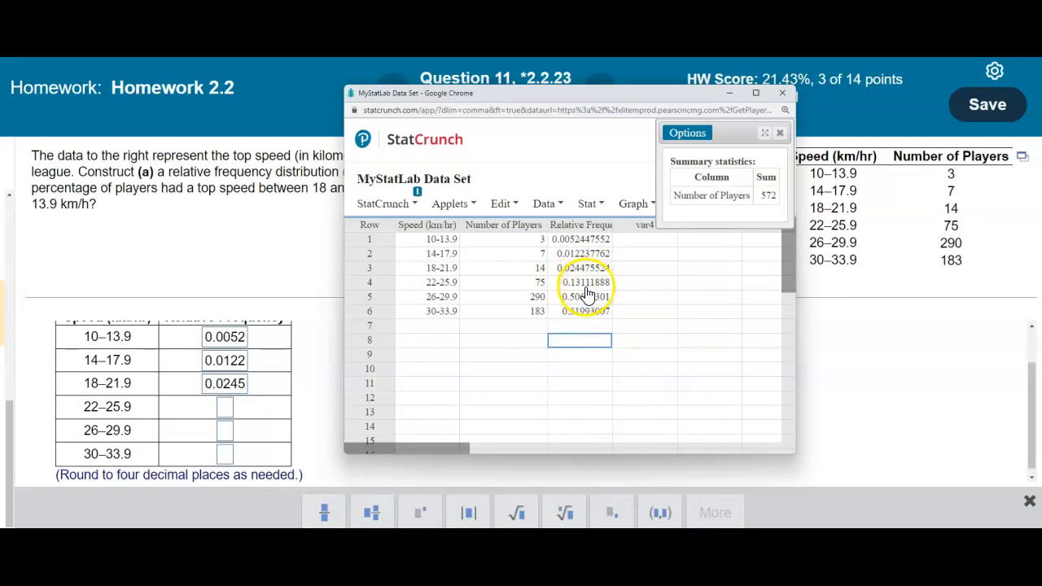
Step: Enter 0.1311, 0.5070 and 0.3199 for the last three classes and check the table
{"action": "left_click", "coordinate": [226, 411]}
{"action": "type", "text": "0.1311"}
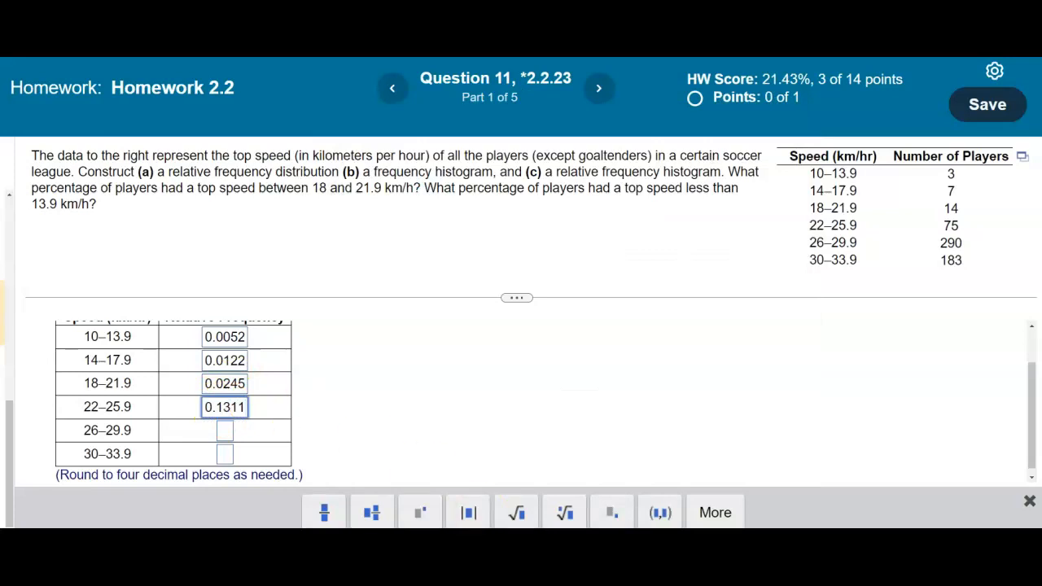
{"action": "mouse_move", "coordinate": [520, 578]}
{"action": "left_click", "coordinate": [637, 514]}
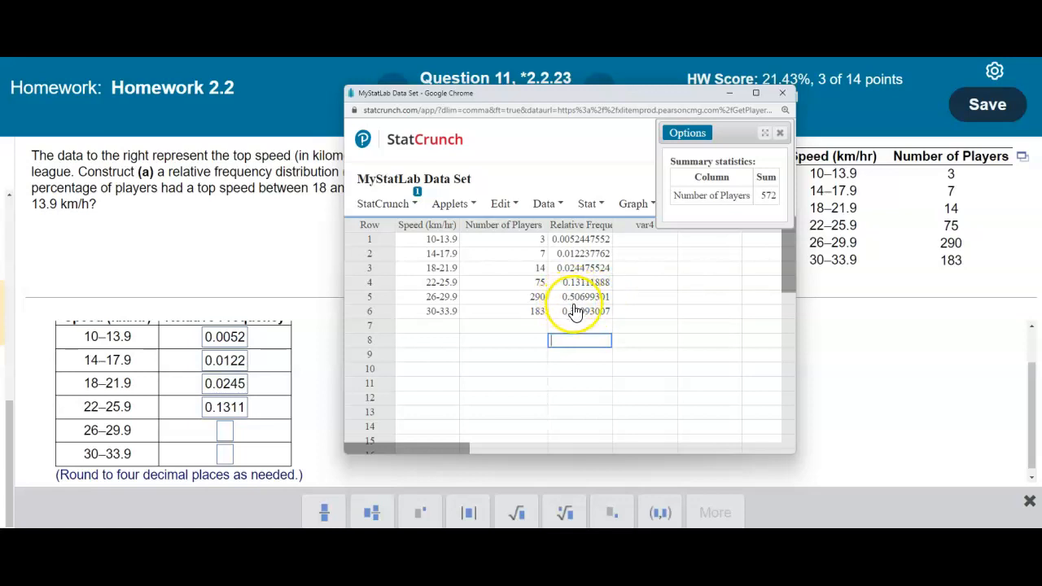
{"action": "left_click", "coordinate": [226, 430]}
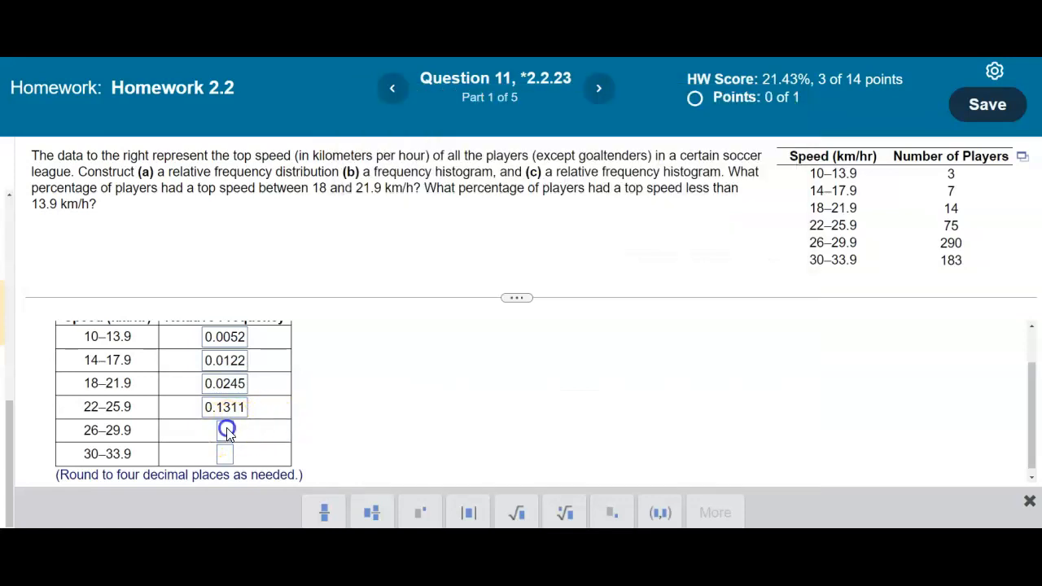
{"action": "type", "text": "0.5070"}
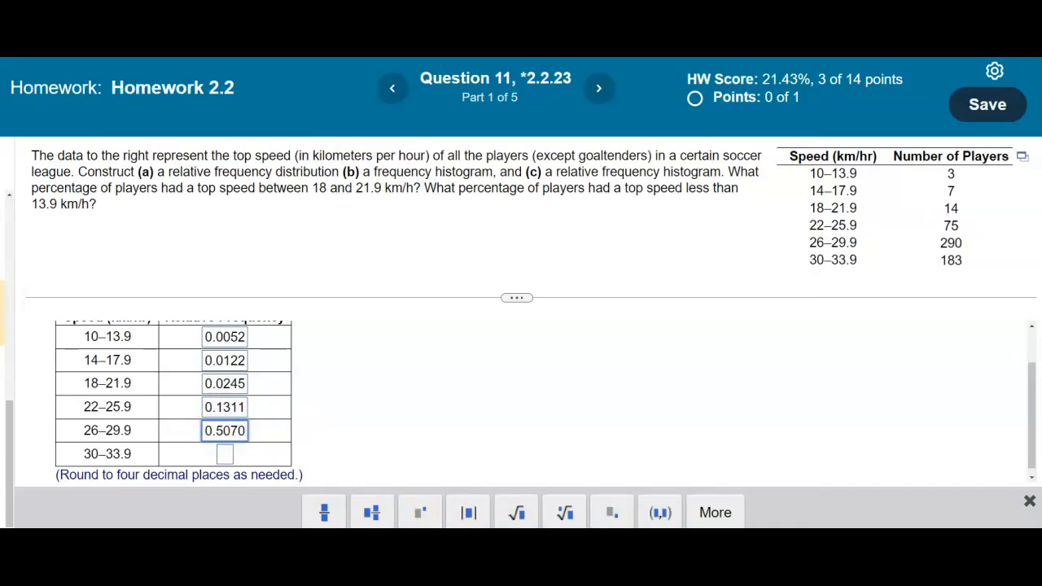
{"action": "left_click", "coordinate": [643, 512]}
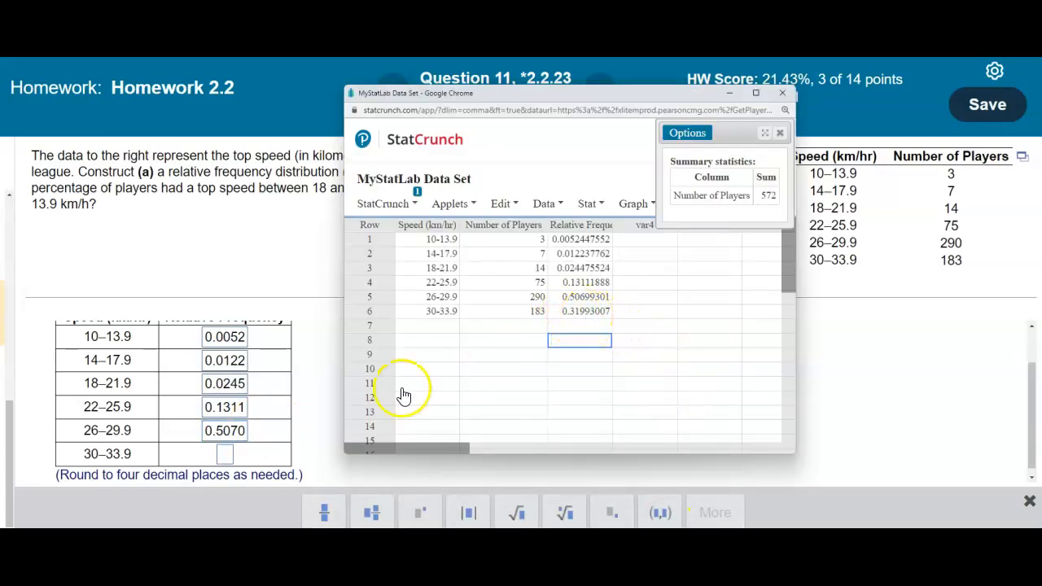
{"action": "left_click", "coordinate": [226, 454]}
{"action": "type", "text": "0.3199"}
{"action": "left_click", "coordinate": [987, 547]}
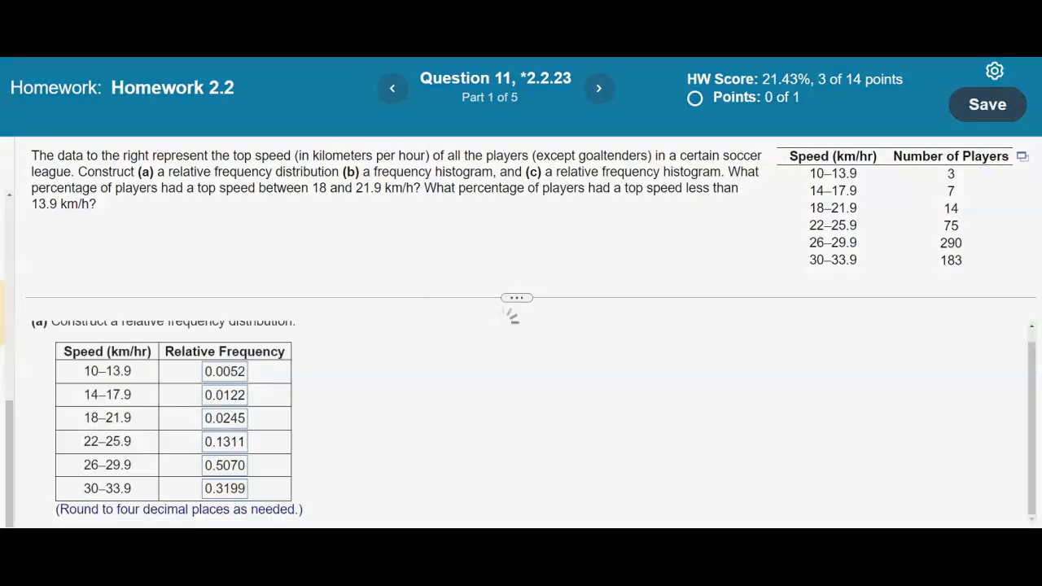
Step: Dismiss the Well done message and bring the part (b) histogram options into view
{"action": "left_click", "coordinate": [540, 374]}
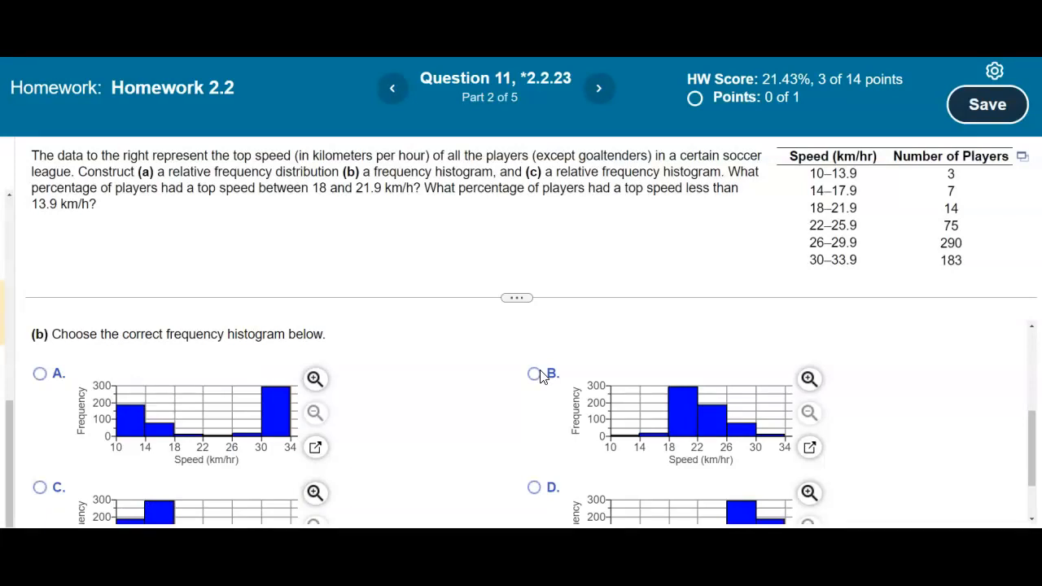
{"action": "mouse_move", "coordinate": [516, 299]}
{"action": "left_mouse_down"}
{"action": "mouse_move", "coordinate": [516, 263]}
{"action": "mouse_move", "coordinate": [516, 283]}
{"action": "left_mouse_up"}
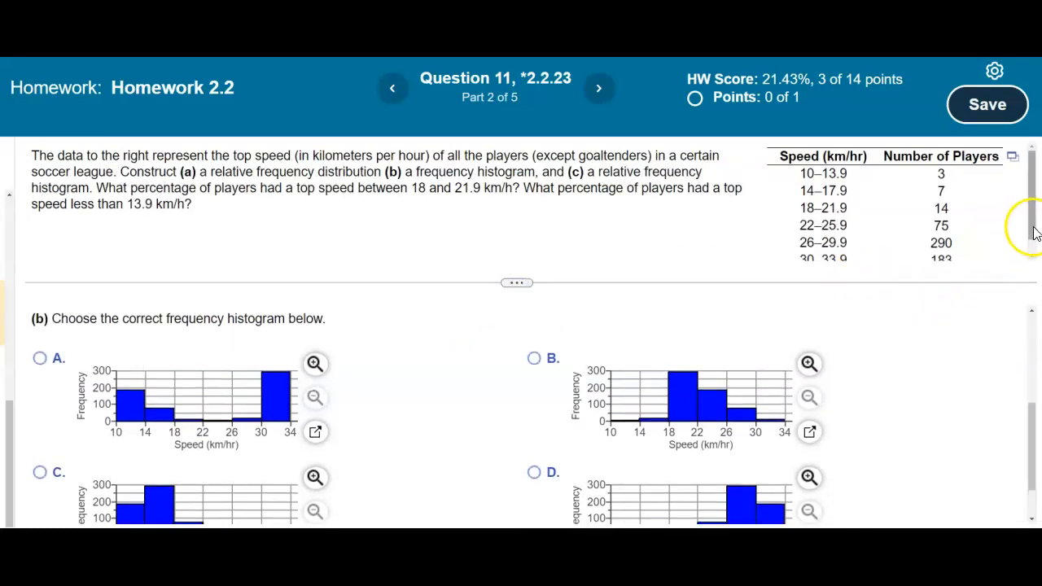
{"action": "left_click_drag", "start_coordinate": [1034, 234], "coordinate": [1037, 243]}
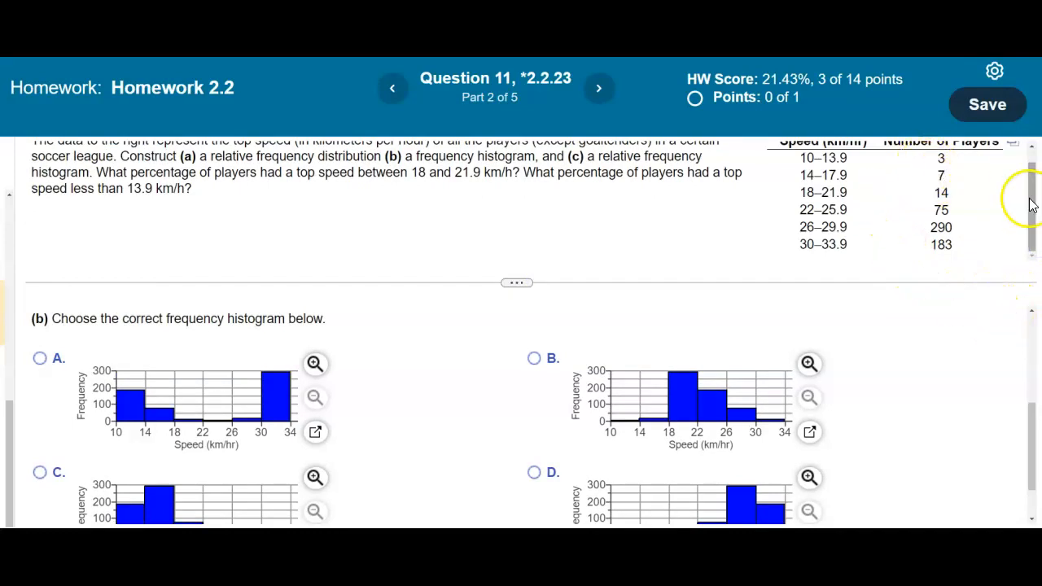
{"action": "scroll", "coordinate": [1027, 203], "scroll_direction": "up", "scroll_amount": 1}
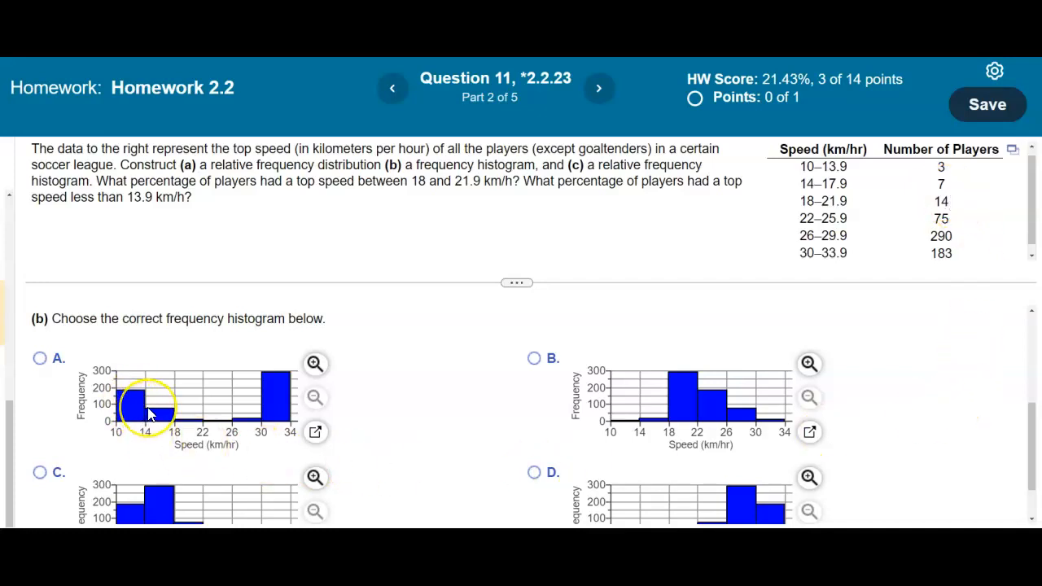
{"action": "scroll", "coordinate": [149, 413], "scroll_direction": "down", "scroll_amount": 1}
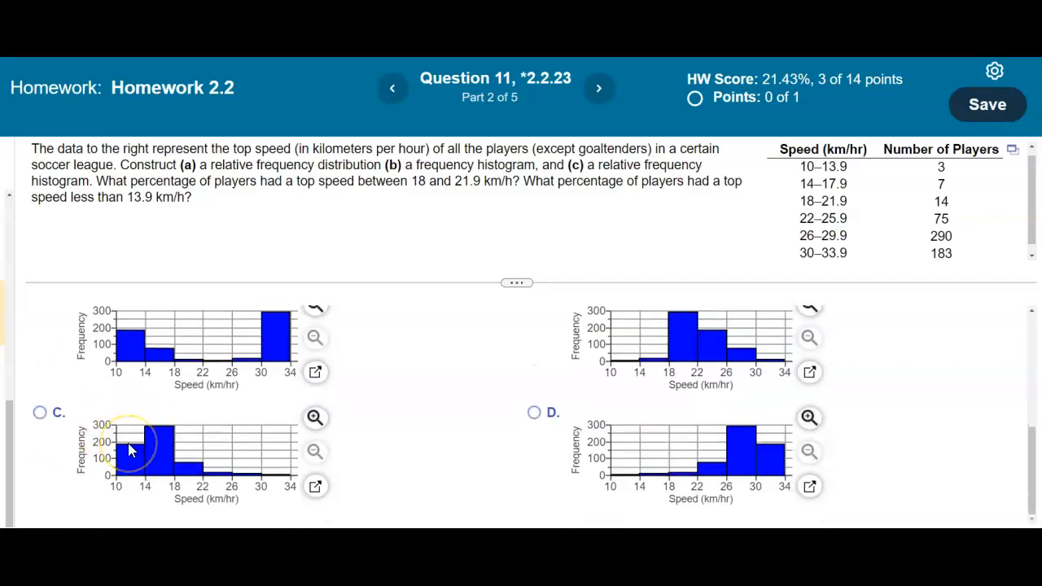
{"action": "scroll", "coordinate": [422, 444], "scroll_direction": "up", "scroll_amount": 4}
{"action": "scroll", "coordinate": [422, 444], "scroll_direction": "down", "scroll_amount": 4}
{"action": "left_click_drag", "start_coordinate": [1032, 447], "coordinate": [1031, 440]}
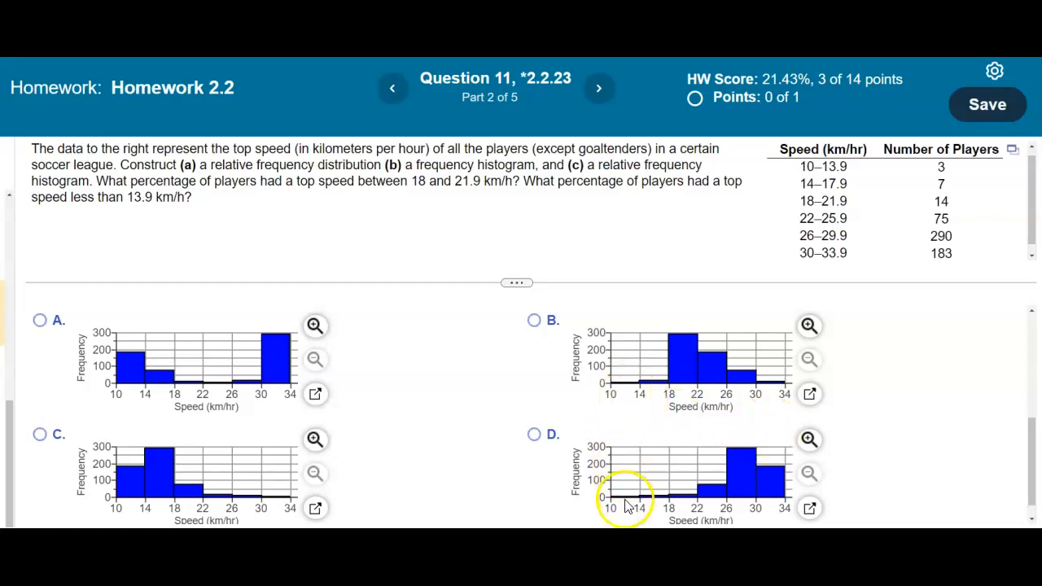
Step: Compare histograms D and B, choose D as the frequency histogram, and confirm it's correct
{"action": "left_click", "coordinate": [809, 440]}
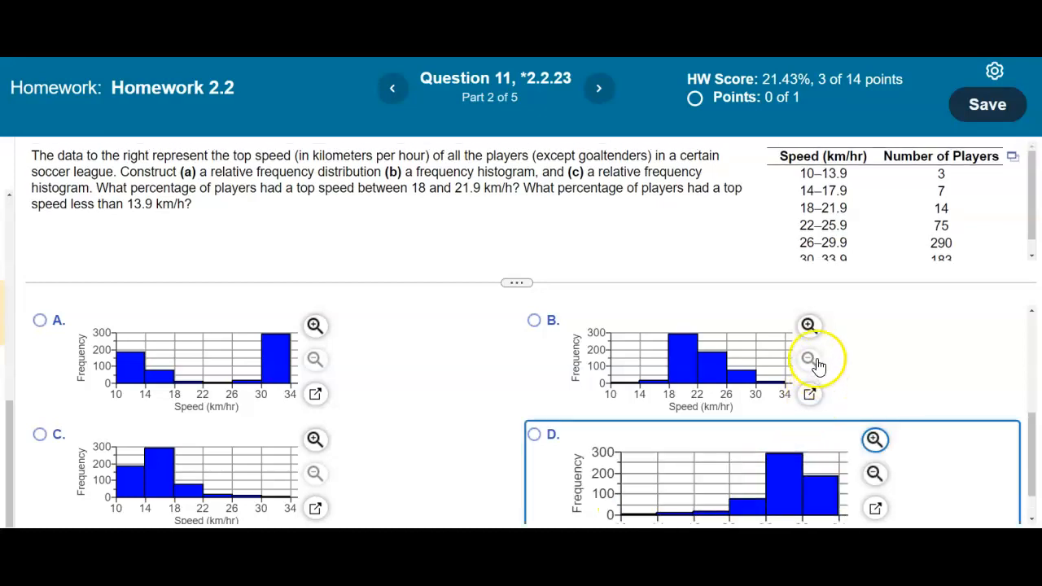
{"action": "left_click", "coordinate": [811, 326]}
{"action": "left_click_drag", "start_coordinate": [1035, 426], "coordinate": [1034, 448]}
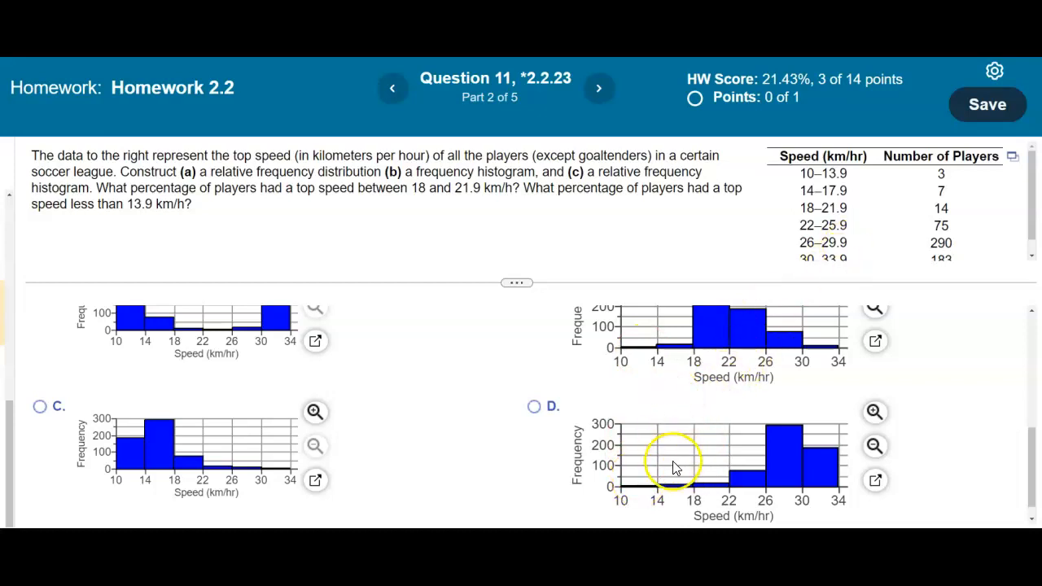
{"action": "left_click_drag", "start_coordinate": [1032, 460], "coordinate": [1031, 443]}
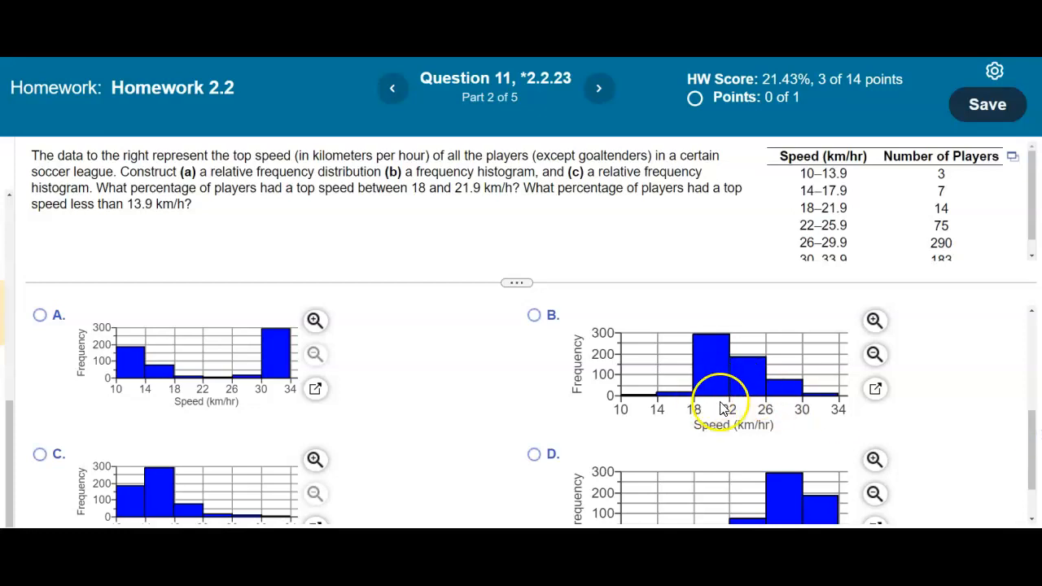
{"action": "left_click_drag", "start_coordinate": [1028, 435], "coordinate": [1031, 472]}
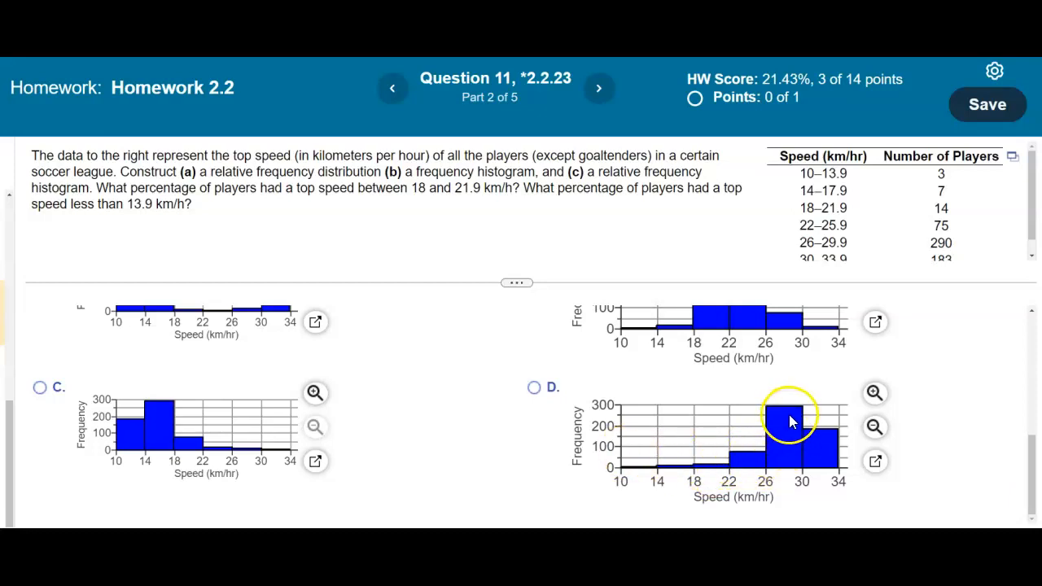
{"action": "left_click", "coordinate": [534, 387]}
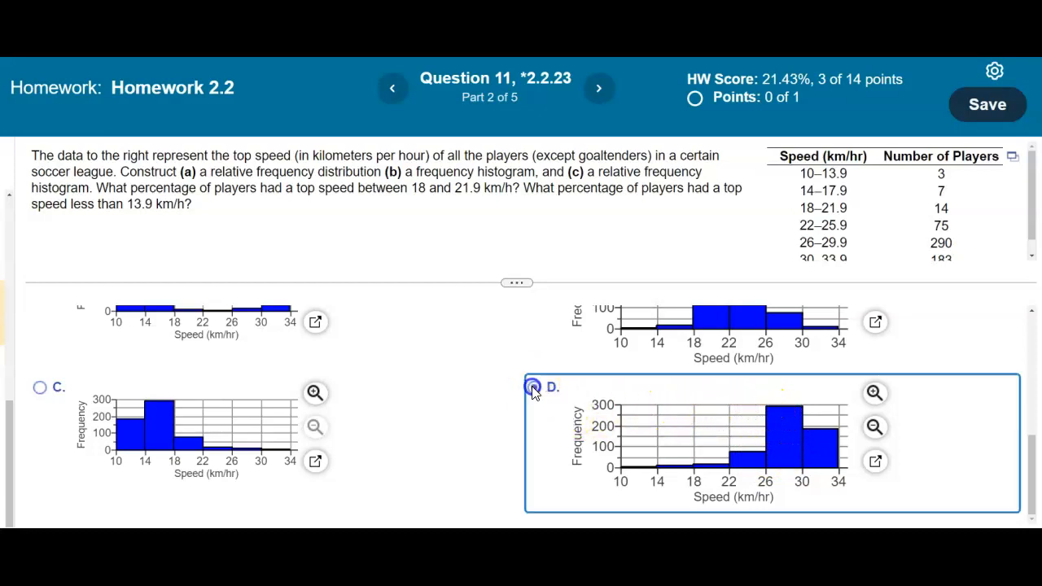
{"action": "left_click", "coordinate": [914, 525]}
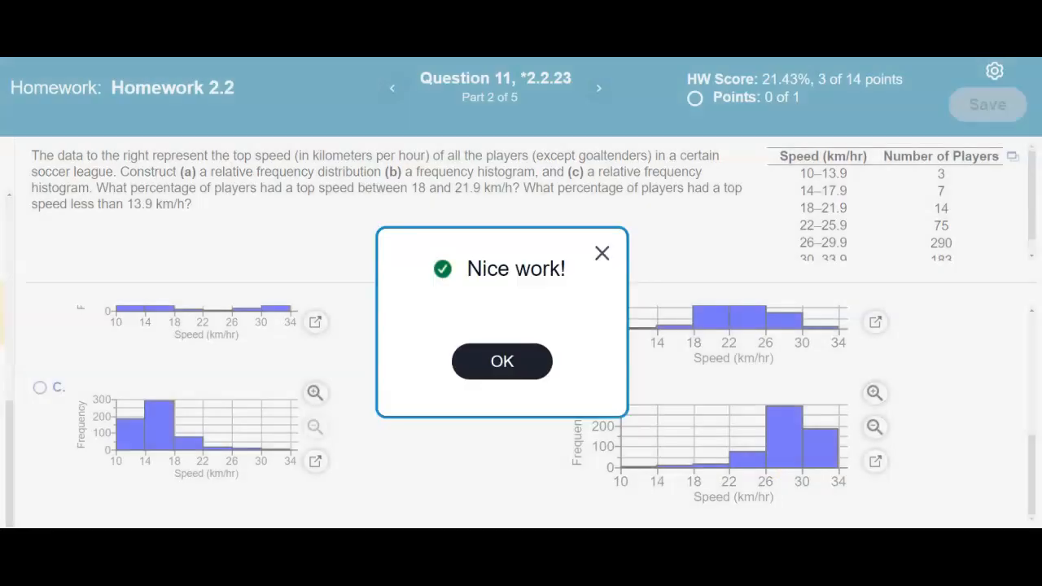
{"action": "left_click", "coordinate": [541, 368]}
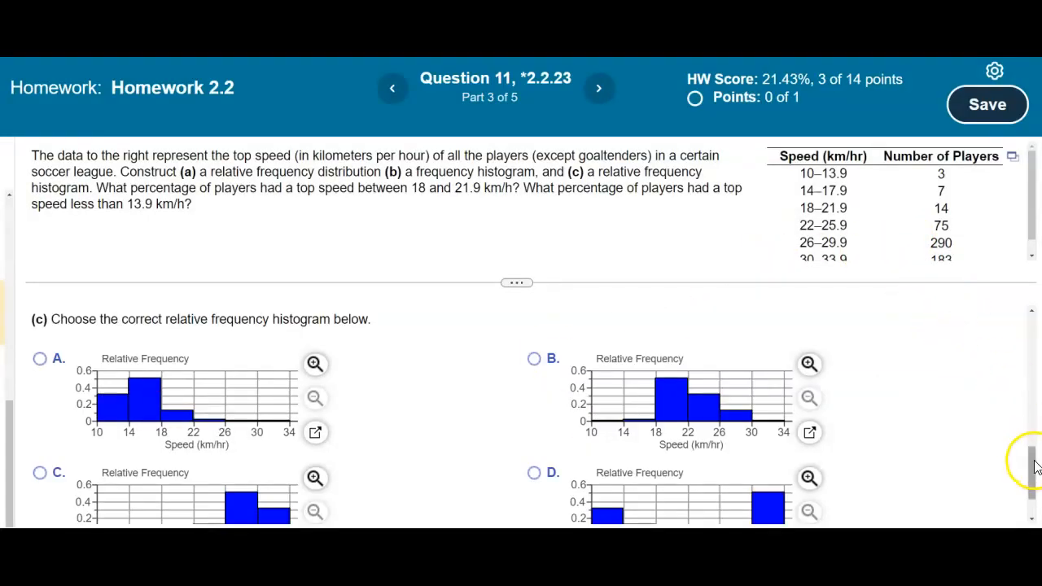
Step: Scroll down to part (c) and select relative frequency histogram option C
{"action": "left_click", "coordinate": [1032, 431]}
{"action": "left_click_drag", "start_coordinate": [1032, 431], "coordinate": [1032, 409]}
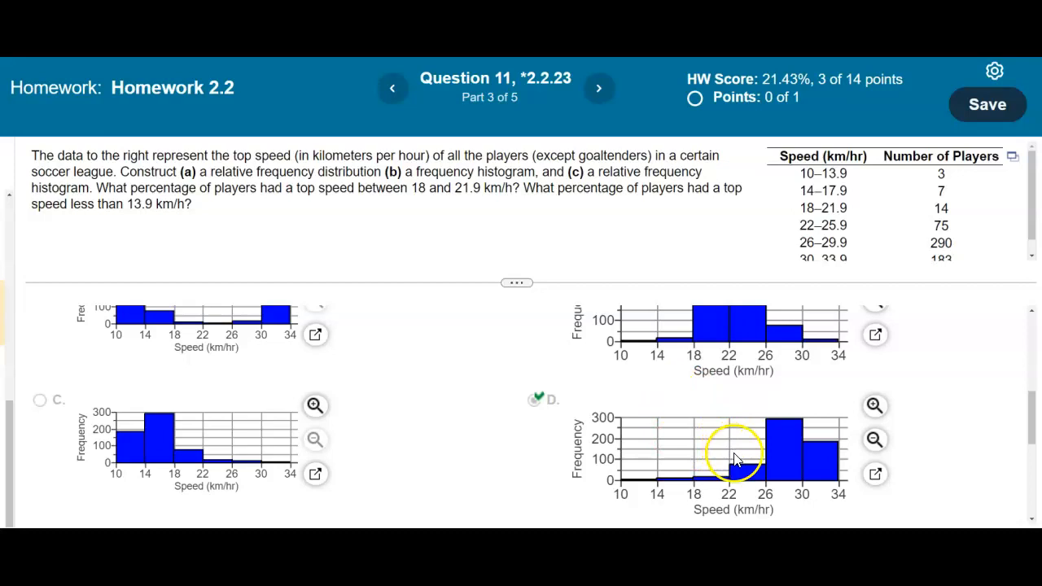
{"action": "left_click_drag", "start_coordinate": [1027, 419], "coordinate": [1035, 488]}
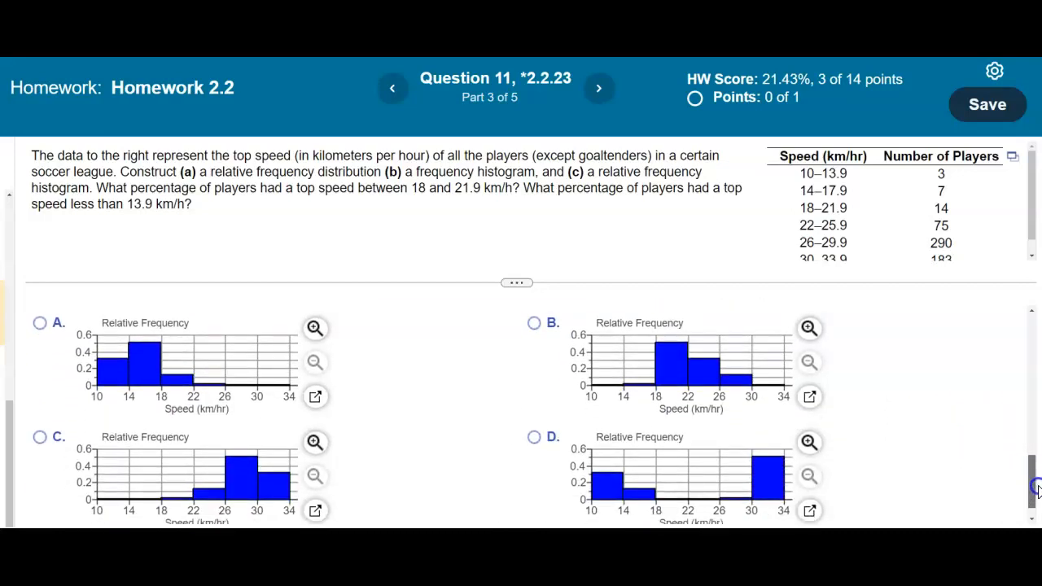
{"action": "mouse_move", "coordinate": [1036, 488]}
{"action": "left_mouse_down"}
{"action": "mouse_move", "coordinate": [1032, 430]}
{"action": "mouse_move", "coordinate": [1035, 470]}
{"action": "left_mouse_up"}
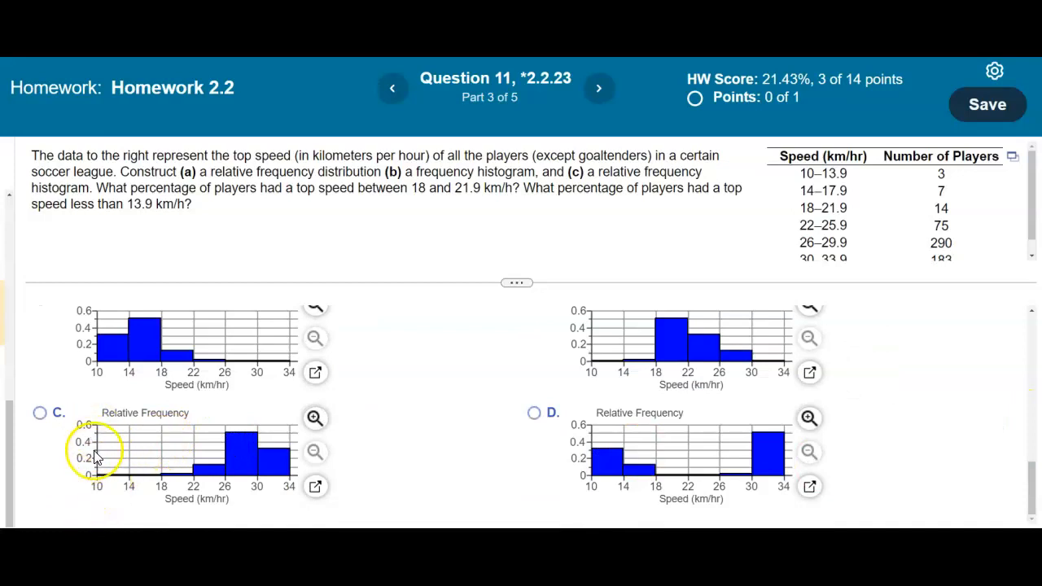
{"action": "left_click", "coordinate": [40, 414]}
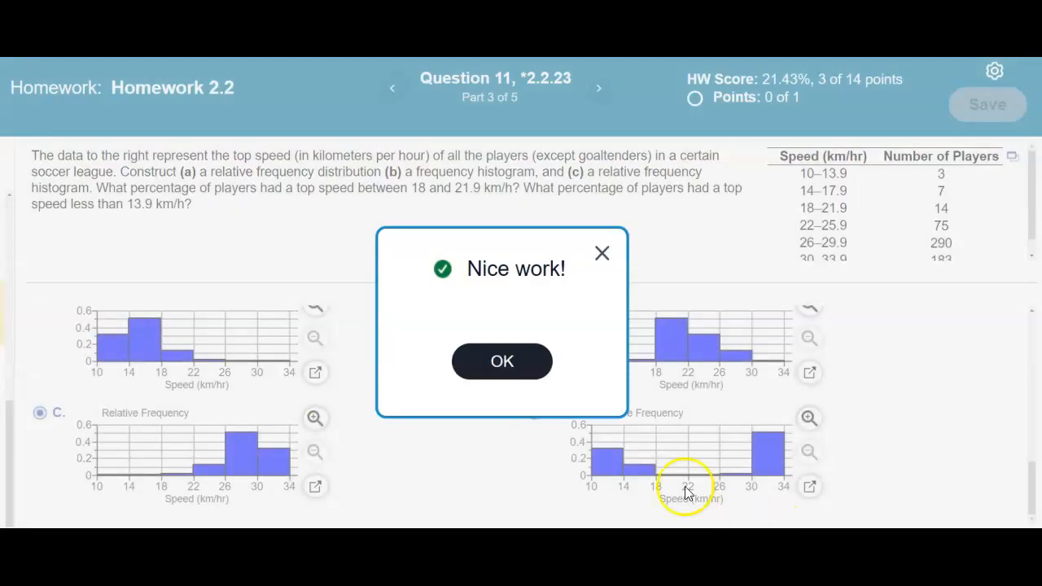
Step: Continue to Part 4 and compute 0.0245 × 100 on the TI-84 calculator
{"action": "left_click", "coordinate": [505, 368]}
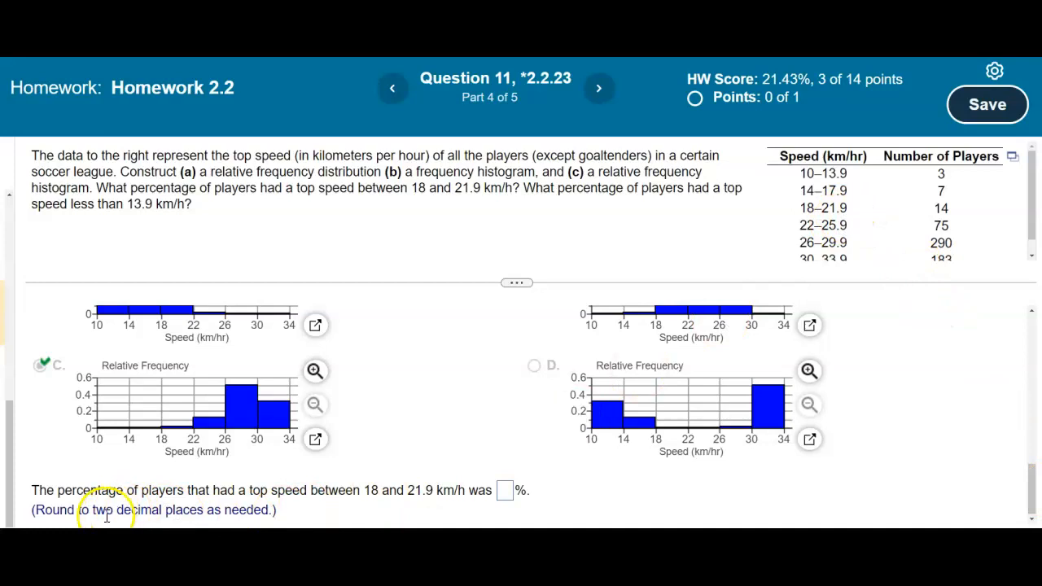
{"action": "left_click_drag", "start_coordinate": [1033, 496], "coordinate": [1036, 354]}
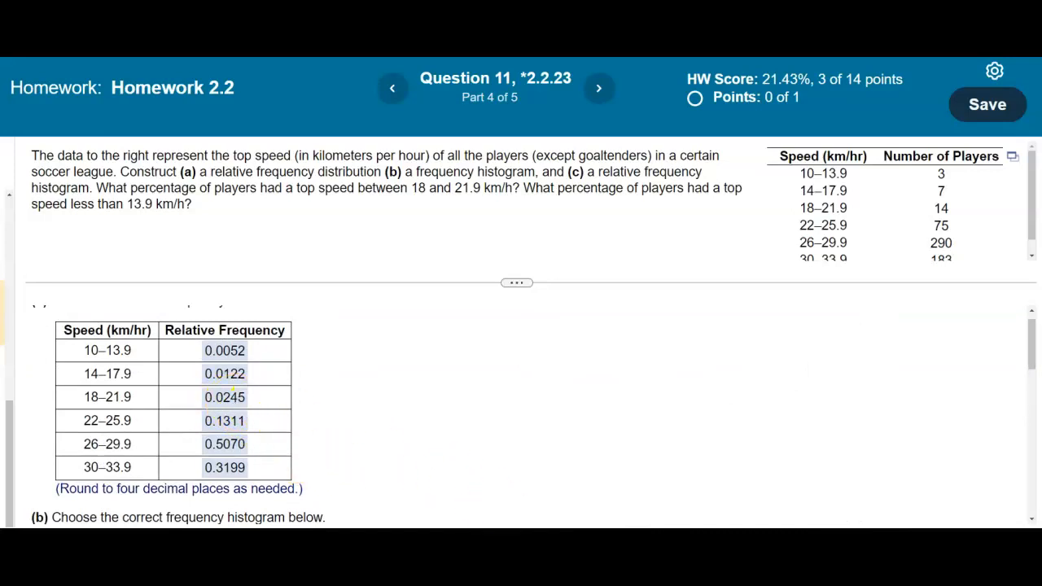
{"action": "left_click", "coordinate": [376, 501]}
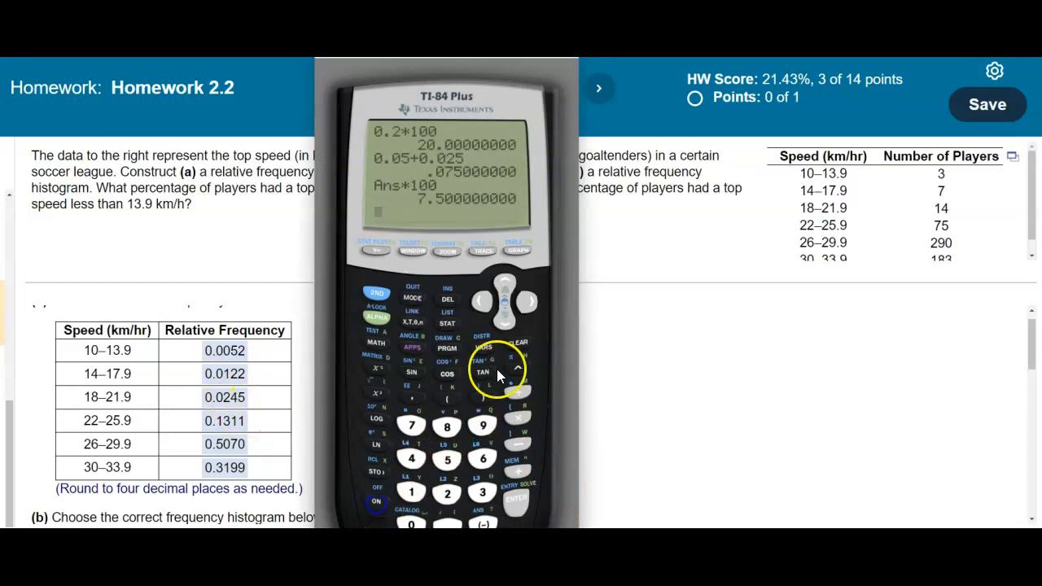
{"action": "left_click", "coordinate": [519, 346]}
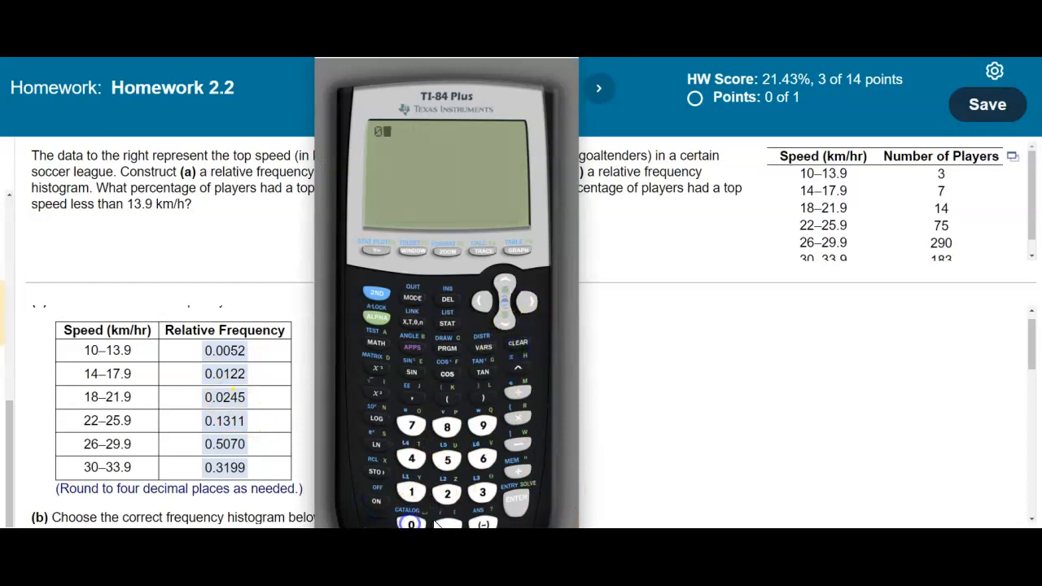
{"action": "left_click", "coordinate": [448, 502]}
{"action": "left_click", "coordinate": [419, 458]}
{"action": "left_click", "coordinate": [513, 425]}
{"action": "left_click", "coordinate": [415, 492]}
{"action": "left_click", "coordinate": [516, 498]}
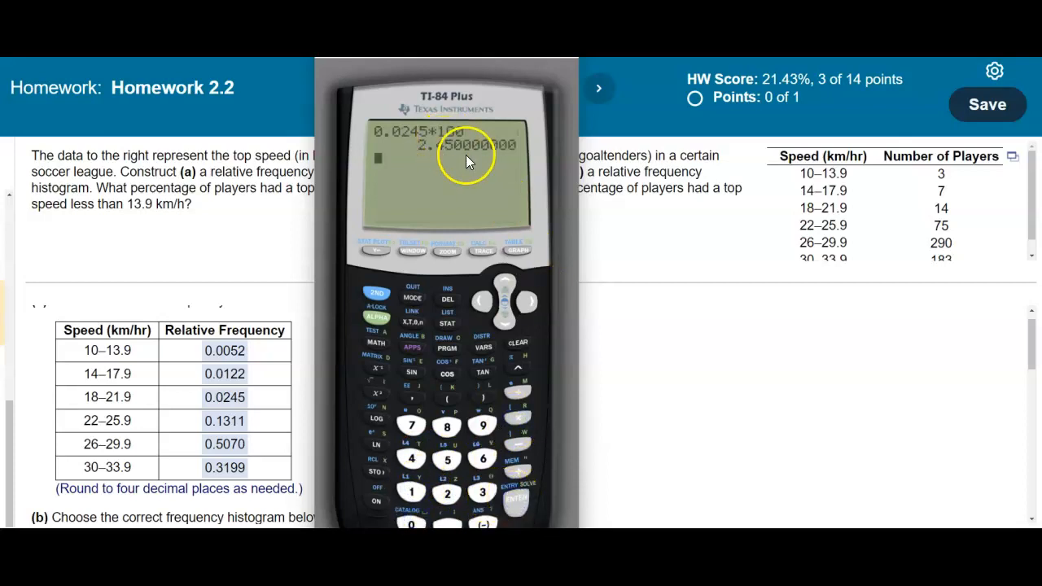
Step: Enter 2.45 as the percentage of players between 18 and 21.9 km/h
{"action": "left_click_drag", "start_coordinate": [1031, 356], "coordinate": [1033, 508]}
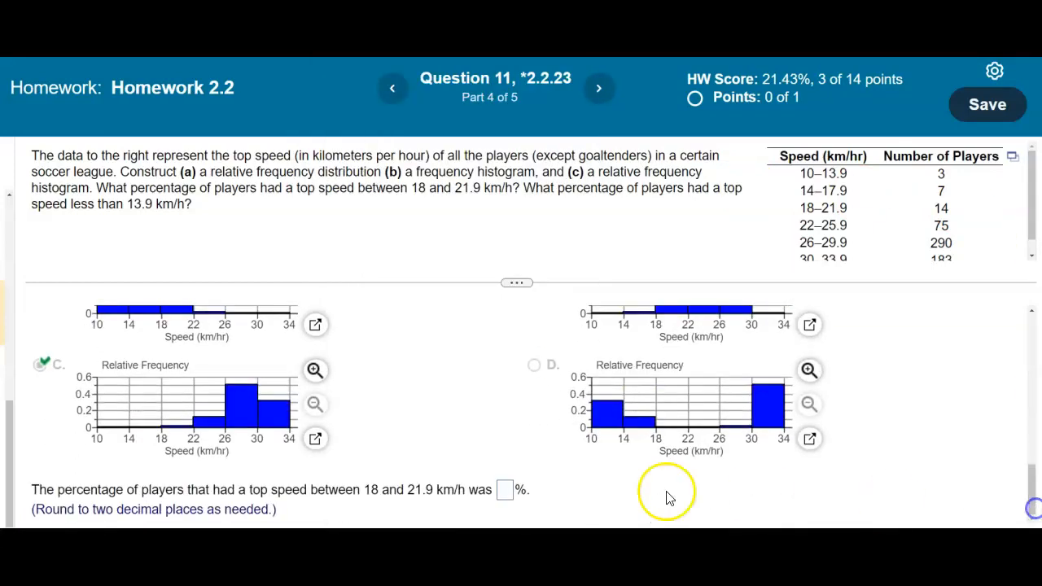
{"action": "left_click", "coordinate": [508, 489]}
{"action": "type", "text": "2.45"}
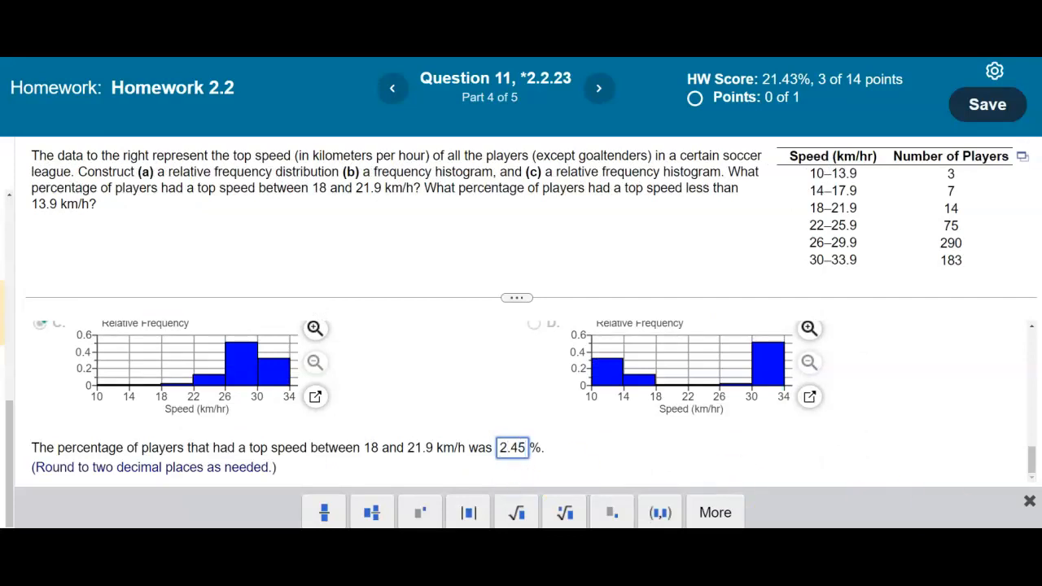
{"action": "key", "text": "Return"}
Step: Continue to Part 5 and compute 0.0052 × 100 on the TI-84 calculator
{"action": "left_click", "coordinate": [528, 379]}
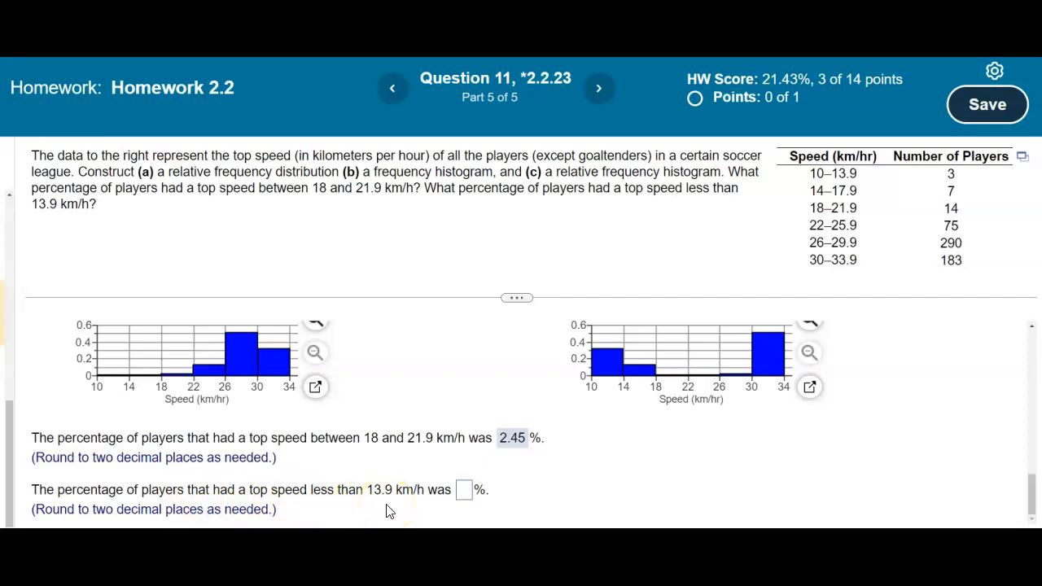
{"action": "scroll", "coordinate": [322, 434], "scroll_direction": "up", "scroll_amount": 10}
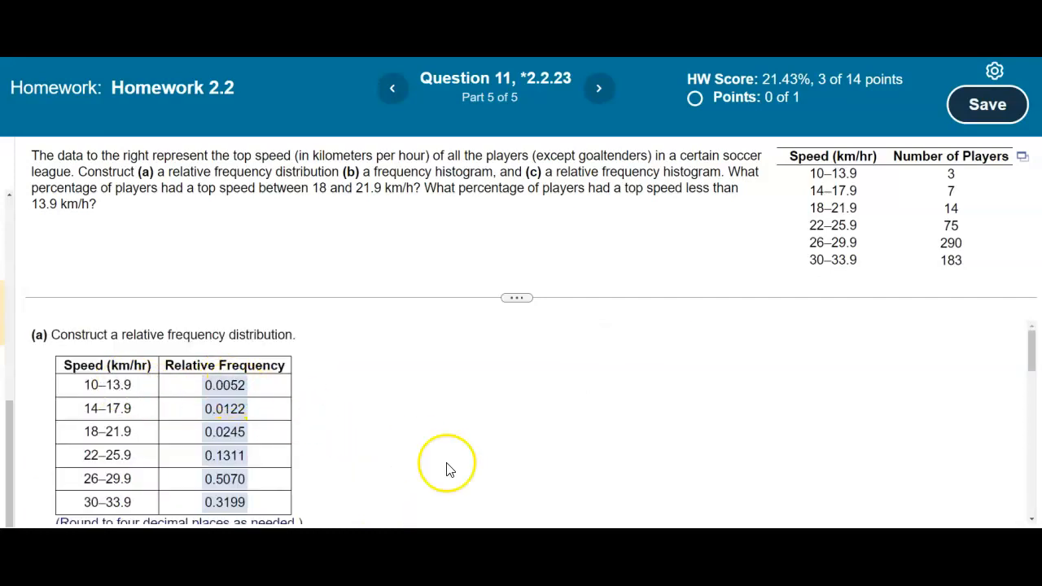
{"action": "key", "text": "alt+Tab"}
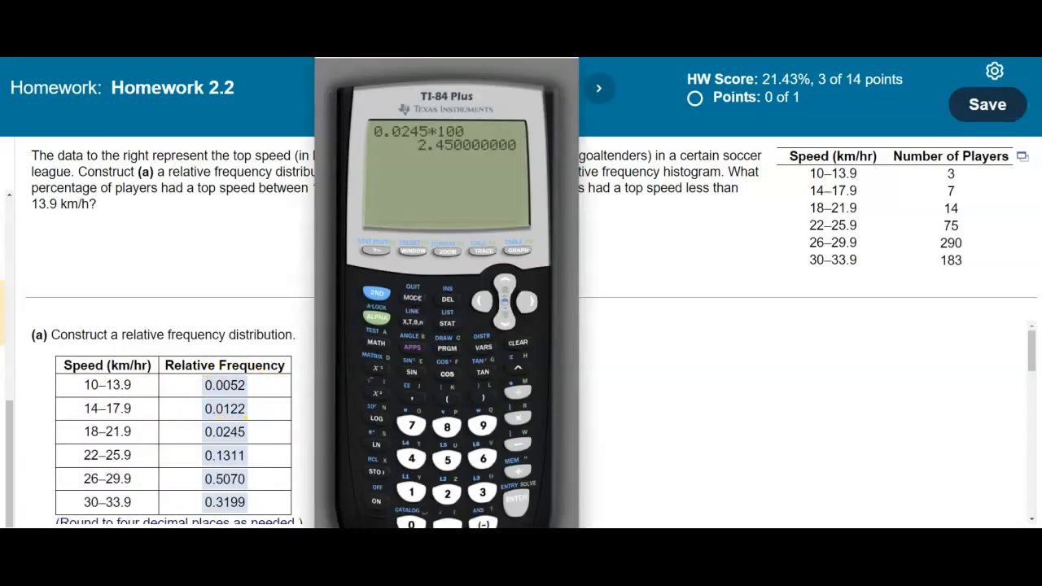
{"action": "left_click", "coordinate": [411, 524]}
{"action": "left_click", "coordinate": [411, 523]}
{"action": "left_click", "coordinate": [447, 460]}
{"action": "left_click", "coordinate": [446, 493]}
{"action": "left_click", "coordinate": [516, 418]}
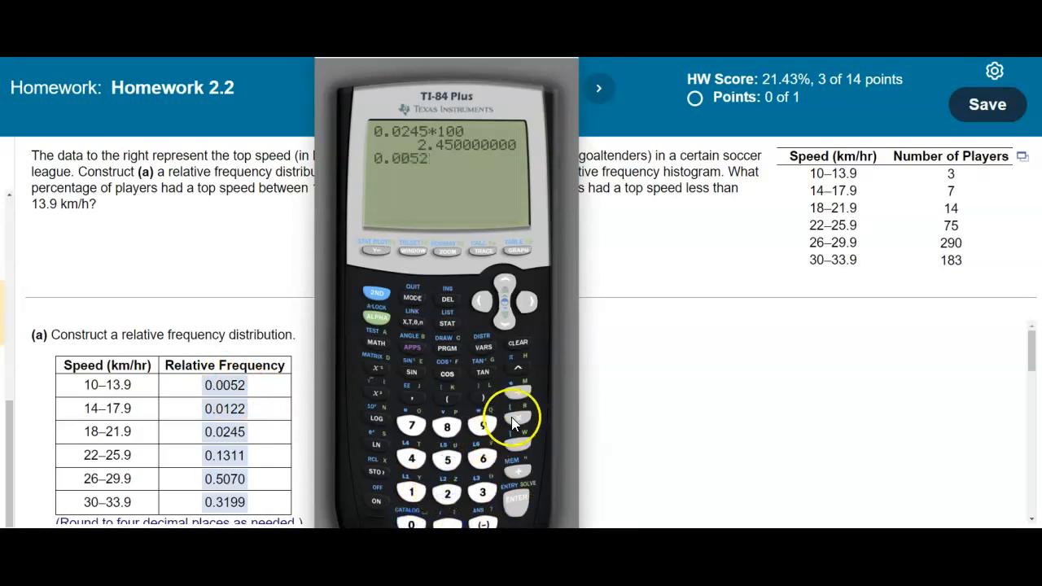
{"action": "left_click", "coordinate": [412, 493]}
{"action": "left_click", "coordinate": [411, 524]}
{"action": "left_click", "coordinate": [516, 499]}
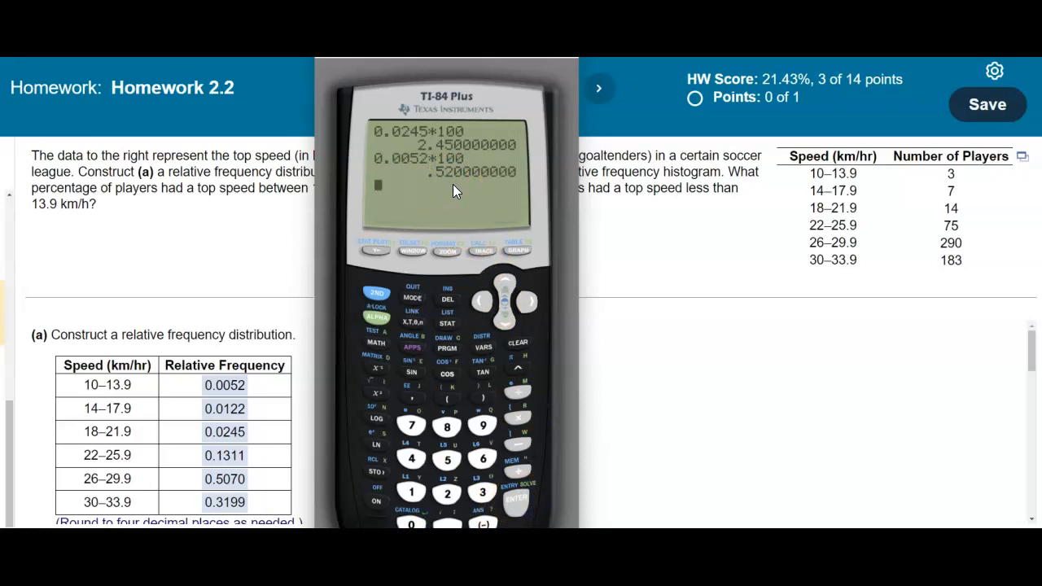
Step: Enter 0.52 as the percentage below 13.9 km/h, check it, and close the feedback
{"action": "left_click_drag", "start_coordinate": [1028, 349], "coordinate": [1029, 489]}
{"action": "left_click", "coordinate": [487, 482]}
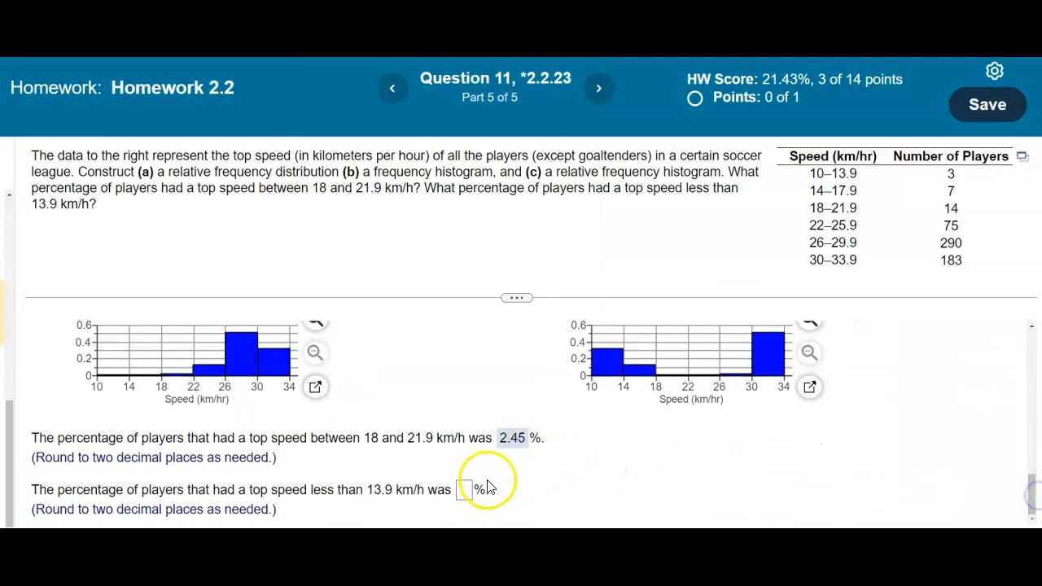
{"action": "left_click", "coordinate": [463, 489]}
{"action": "type", "text": "0.52"}
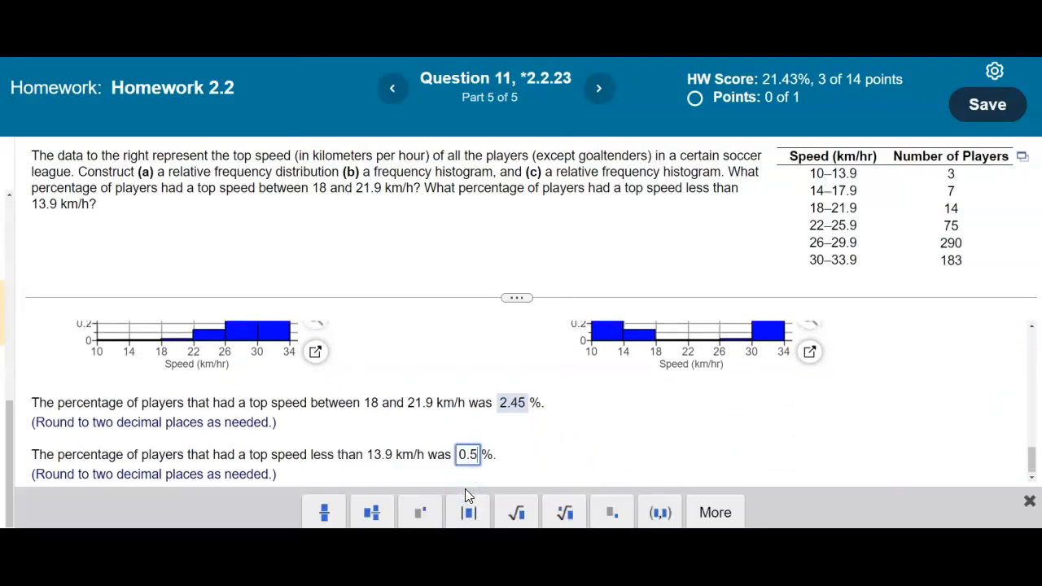
{"action": "left_click", "coordinate": [910, 519]}
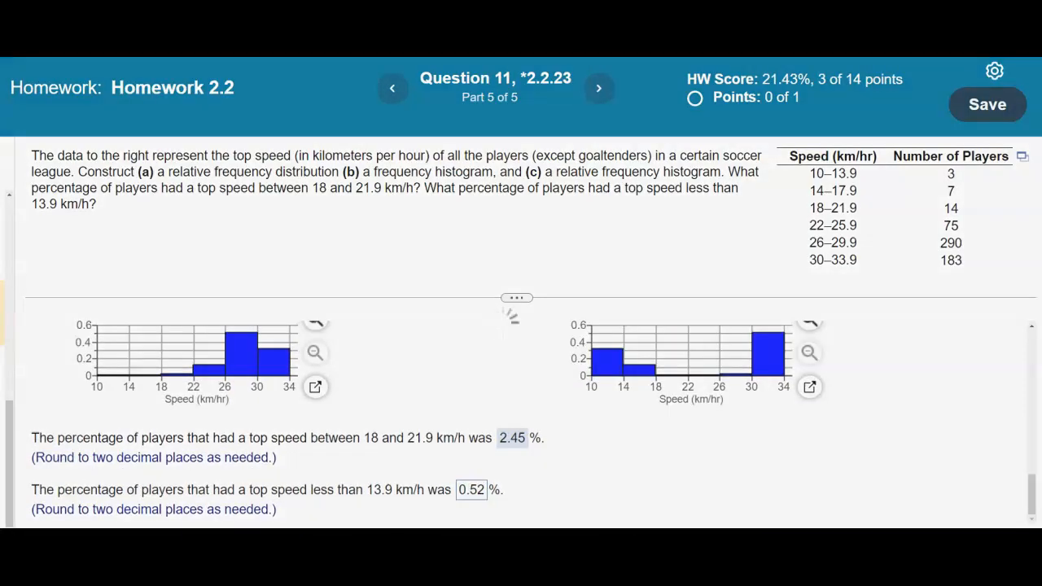
{"action": "left_click", "coordinate": [597, 252]}
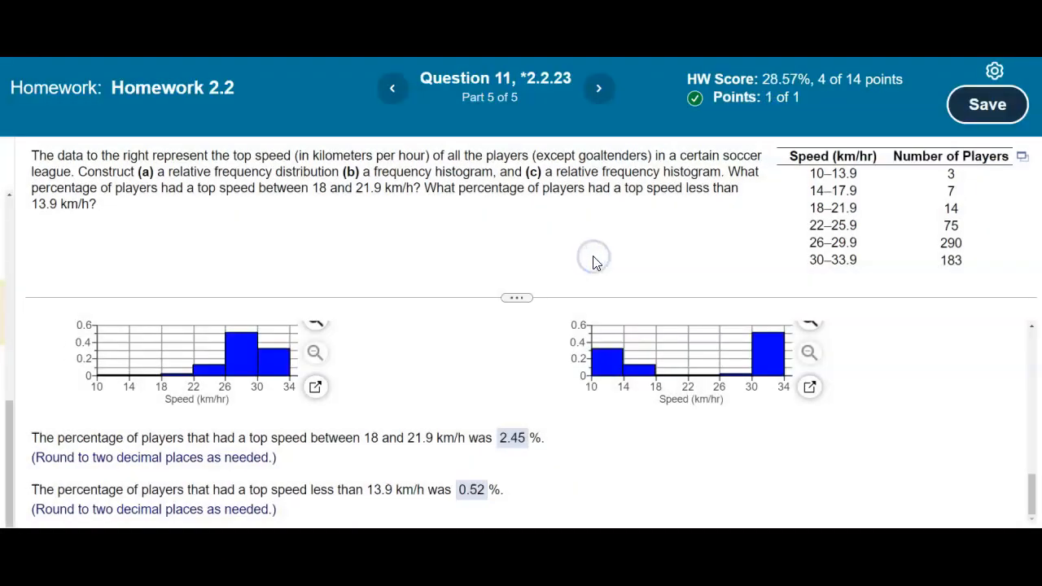